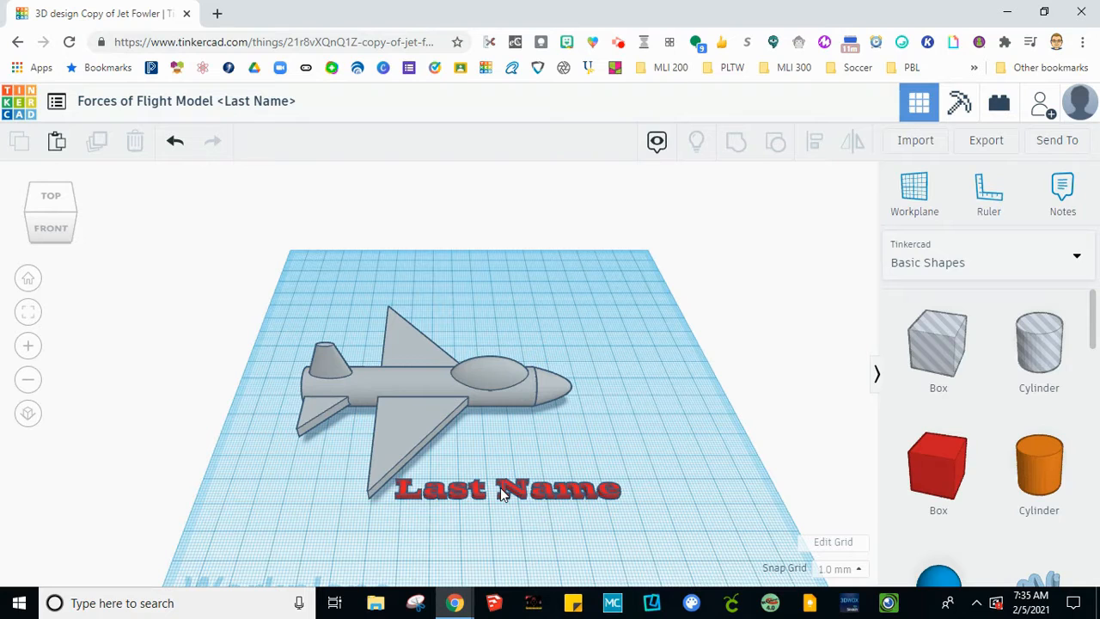
Change the text of the "Last Name" shape to "Fly".
{"action": "left_click", "coordinate": [537, 502]}
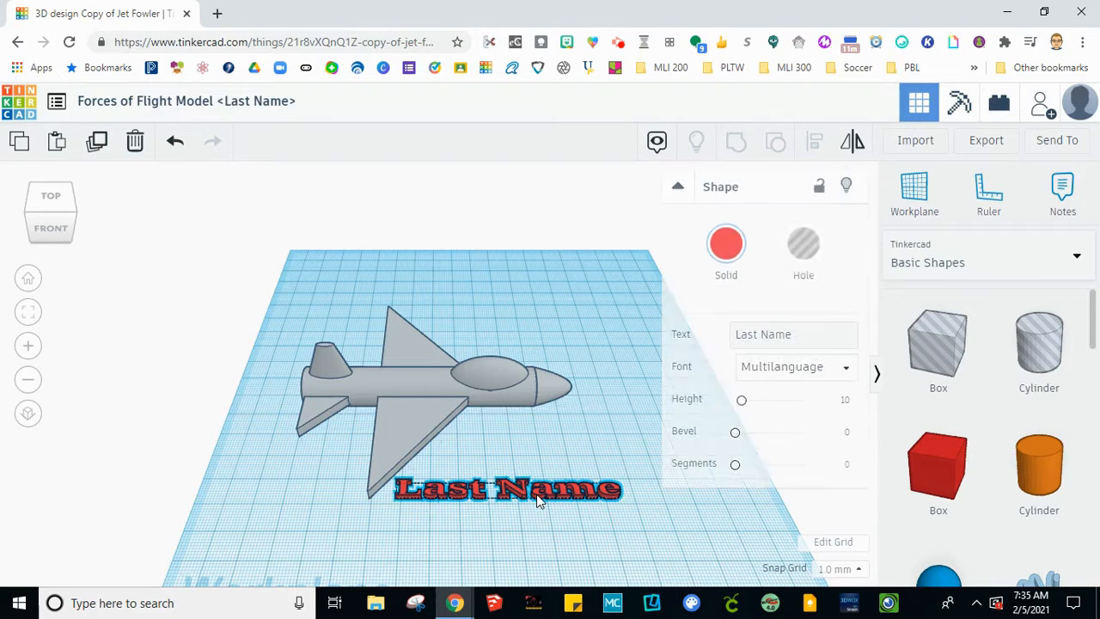
{"action": "triple_click", "coordinate": [757, 337]}
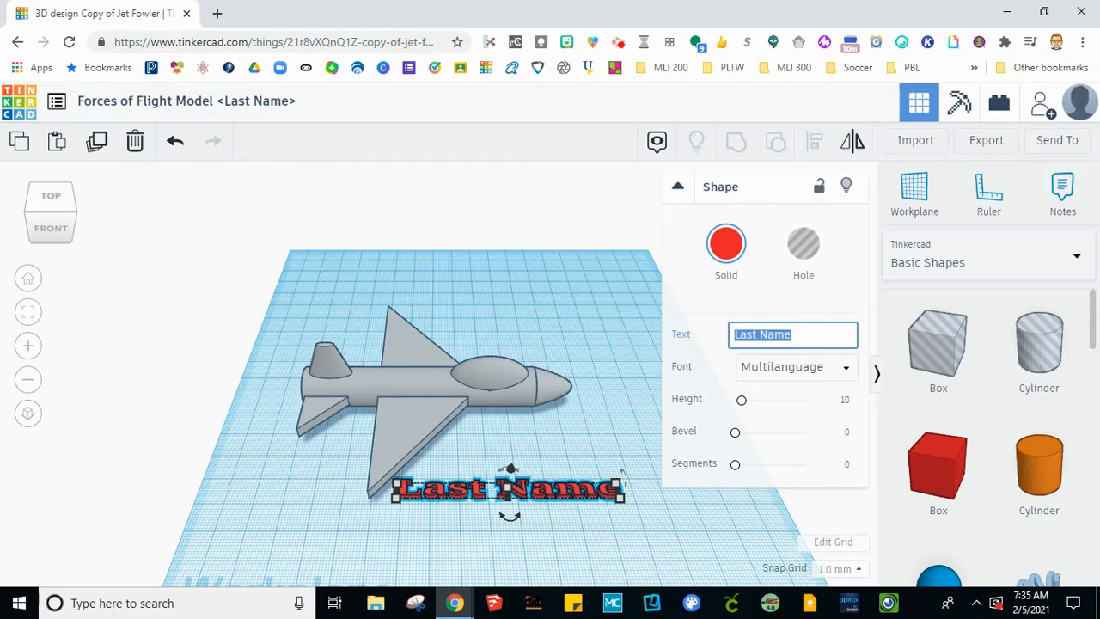
{"action": "type", "text": "F"}
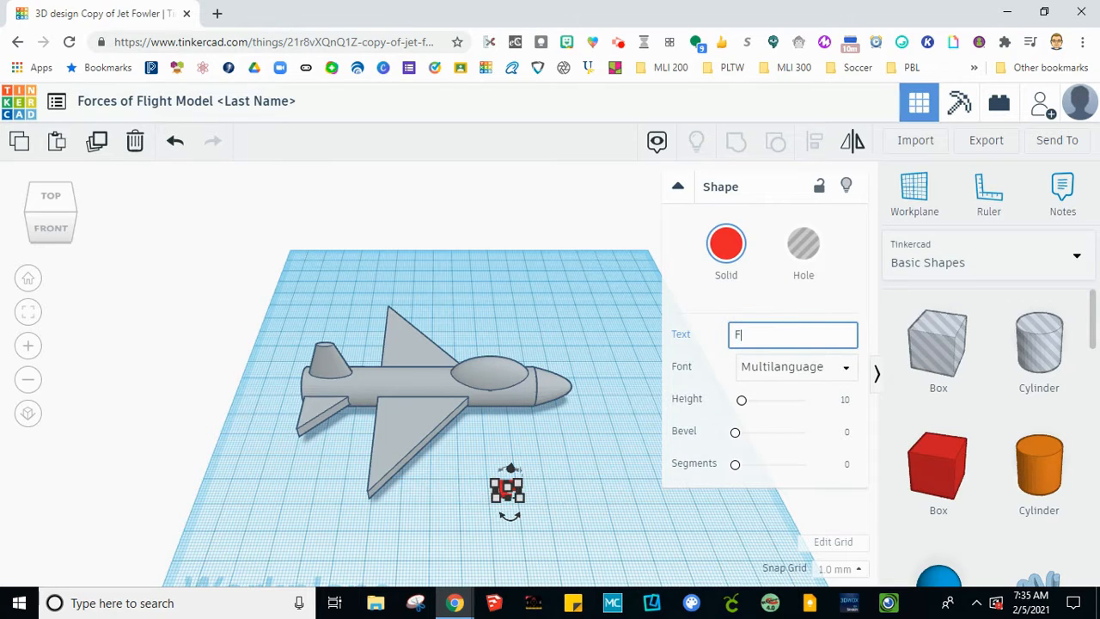
{"action": "type", "text": "ly"}
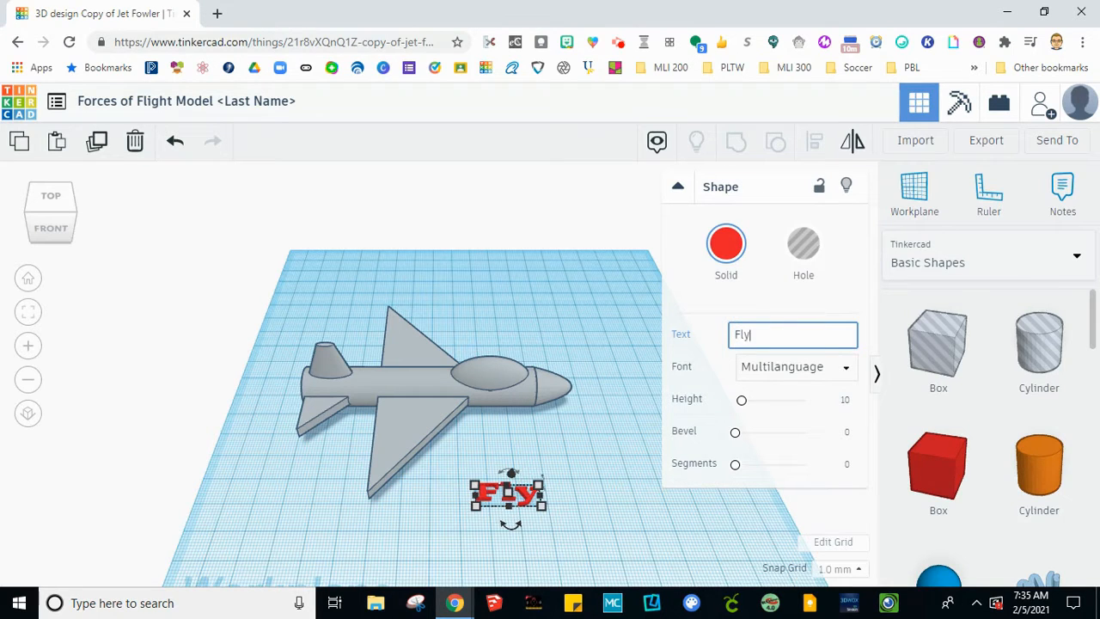
{"action": "left_click", "coordinate": [640, 507]}
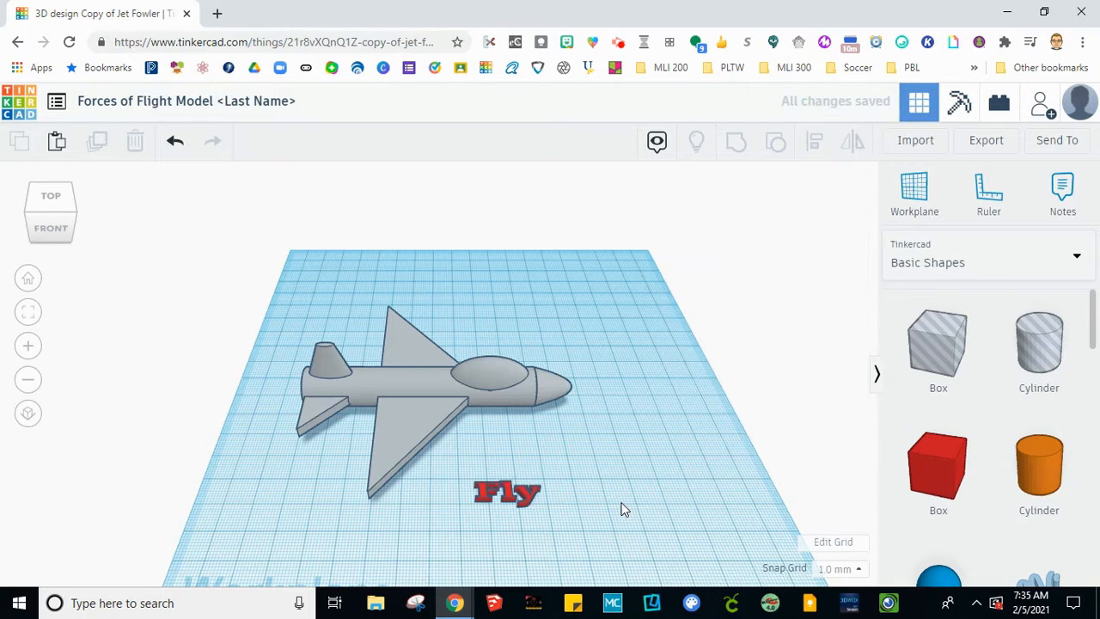
{"action": "left_click_drag", "start_coordinate": [298, 381], "coordinate": [579, 462]}
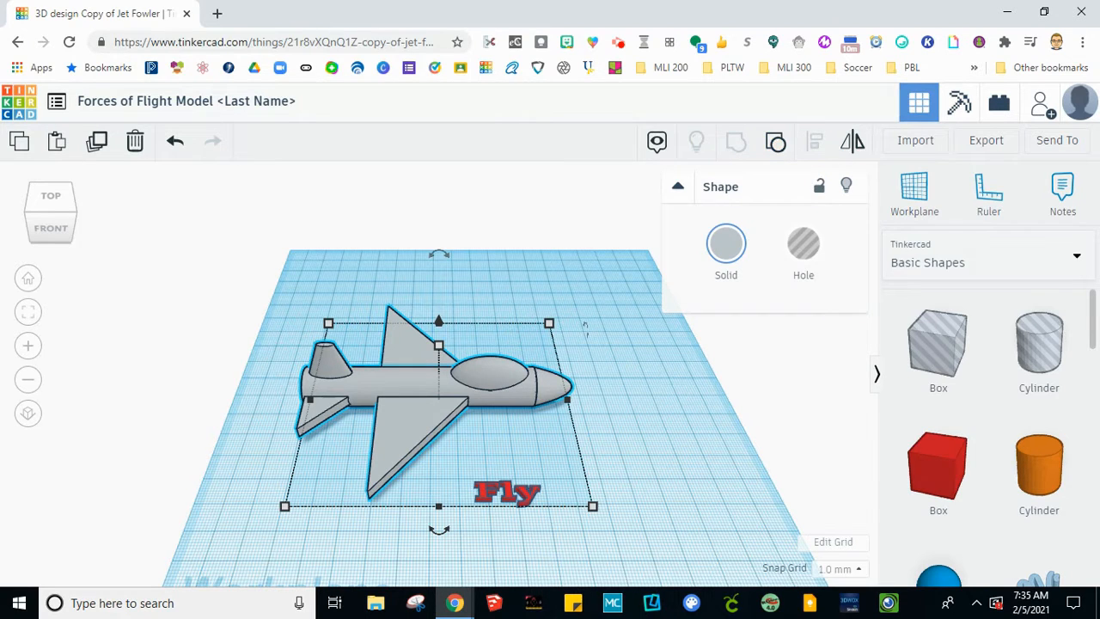
{"action": "left_click", "coordinate": [738, 421]}
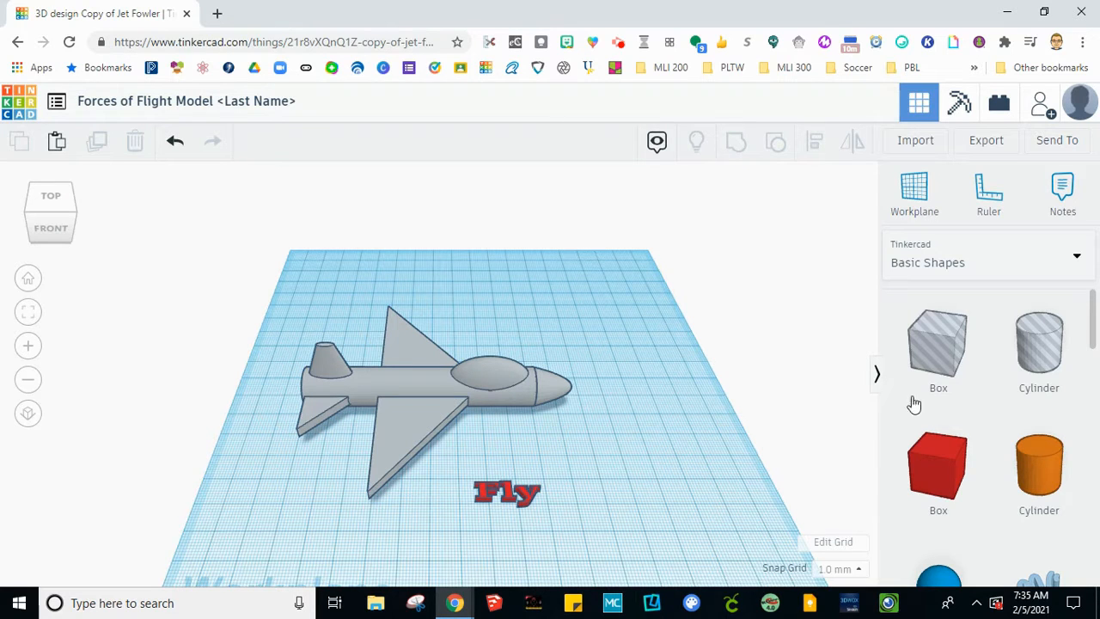
Add a solid box beside the jet's nose and set its length along the jet to 40 mm.
{"action": "left_click_drag", "start_coordinate": [896, 467], "coordinate": [539, 445]}
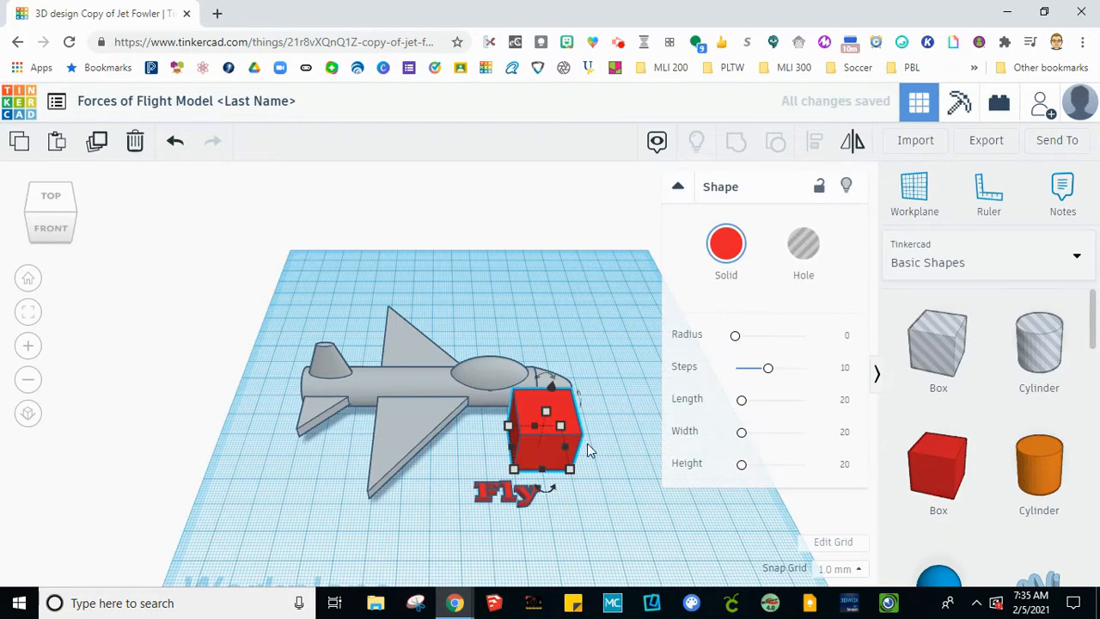
{"action": "right_click_drag", "start_coordinate": [631, 498], "coordinate": [562, 444]}
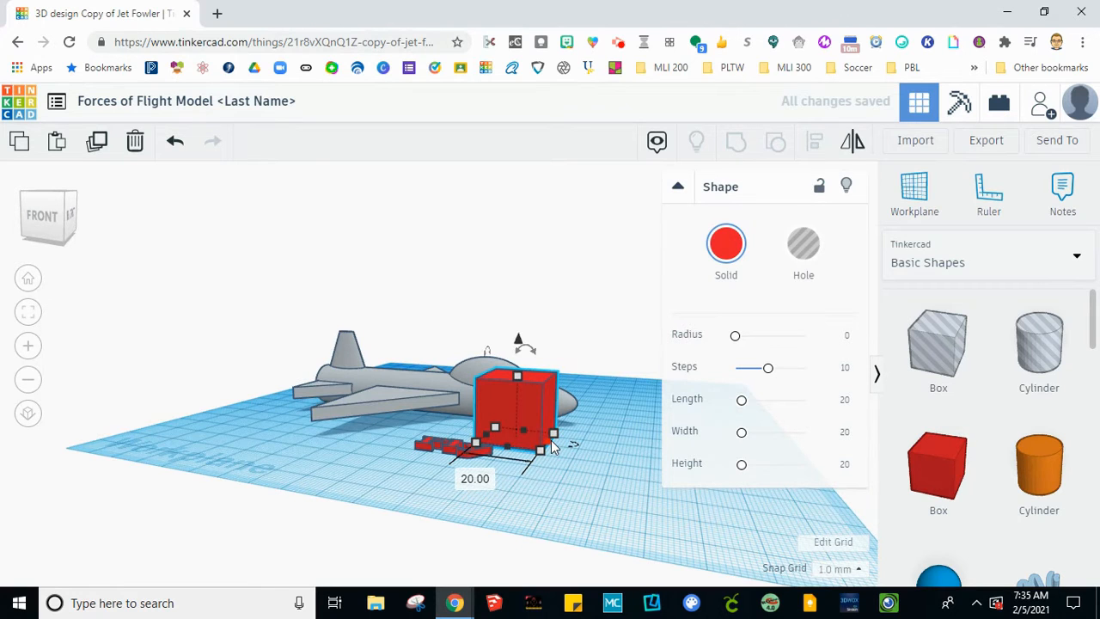
{"action": "left_click", "coordinate": [472, 478]}
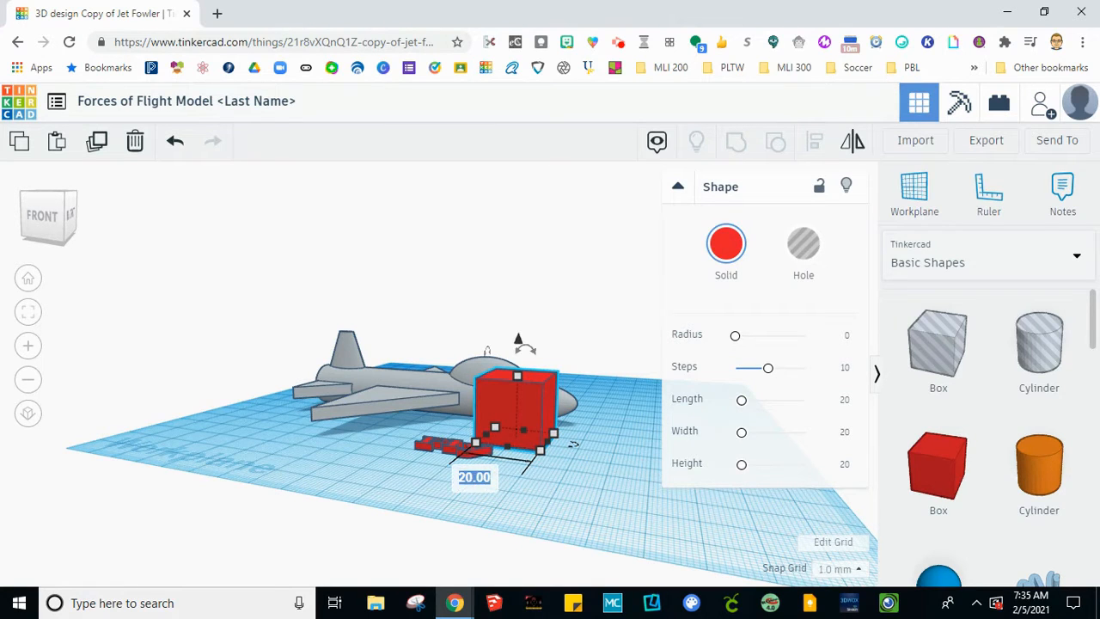
{"action": "type", "text": "40"}
{"action": "key", "text": "Return"}
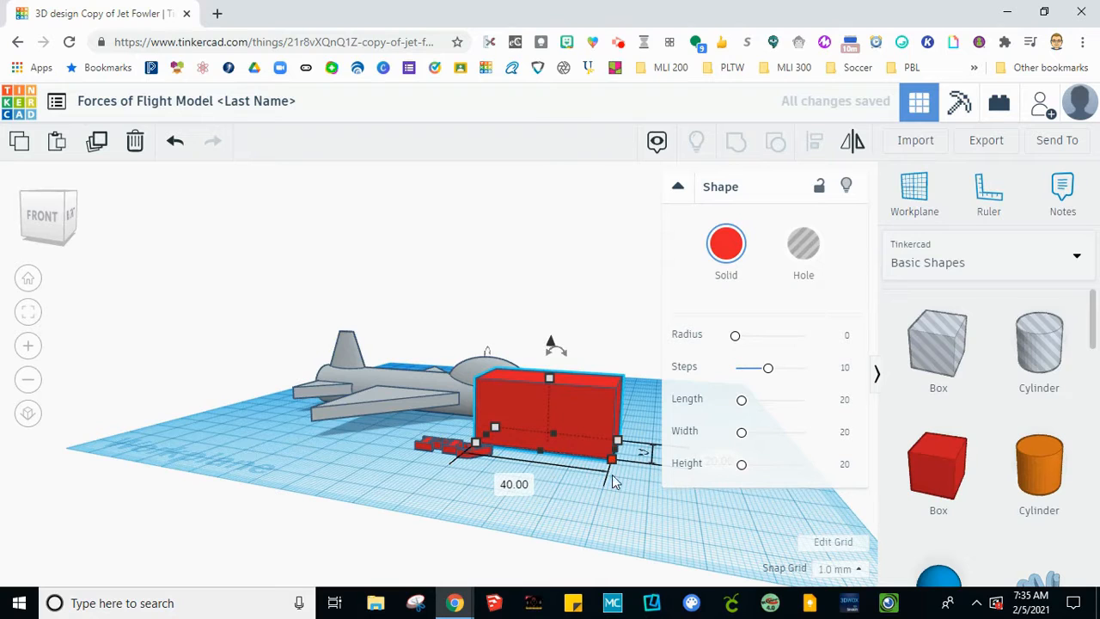
Make the box a slim bar by setting both its width and its height to 5 mm.
{"action": "left_click", "coordinate": [678, 187]}
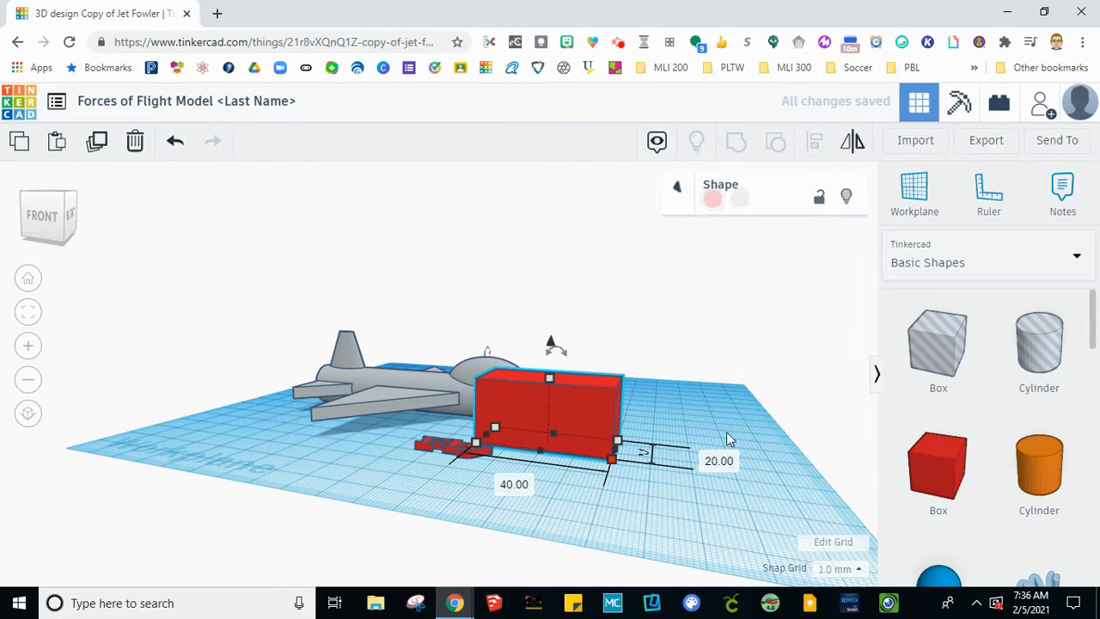
{"action": "left_click", "coordinate": [719, 461]}
{"action": "type", "text": "5"}
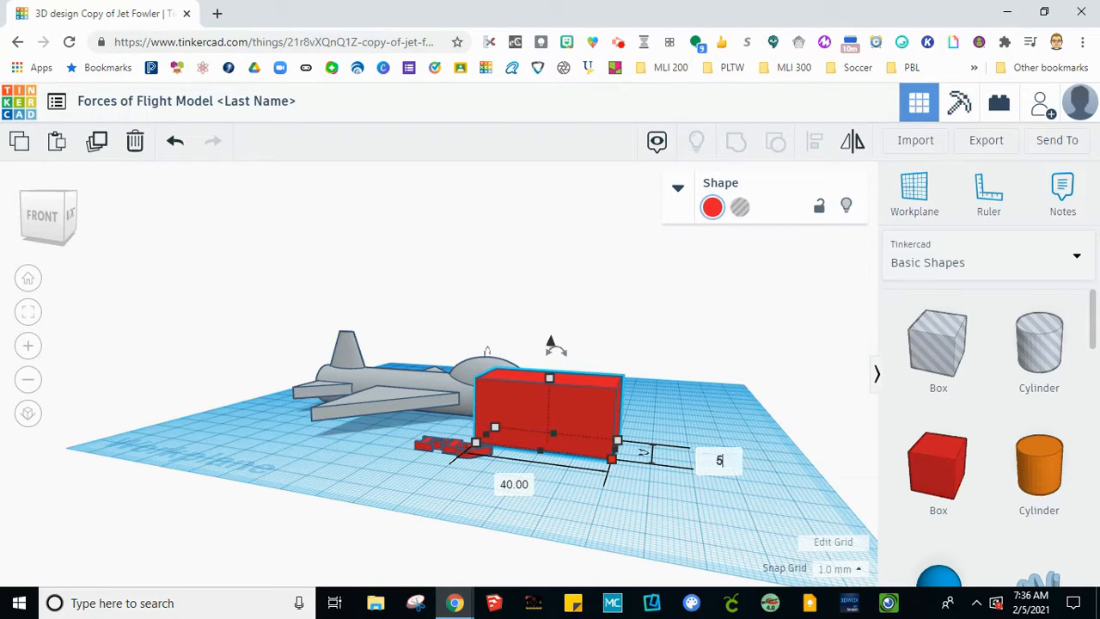
{"action": "key", "text": "Return"}
{"action": "left_click_drag", "start_coordinate": [552, 374], "coordinate": [553, 389]}
{"action": "left_click", "coordinate": [640, 413]}
{"action": "type", "text": "5"}
{"action": "key", "text": "Return"}
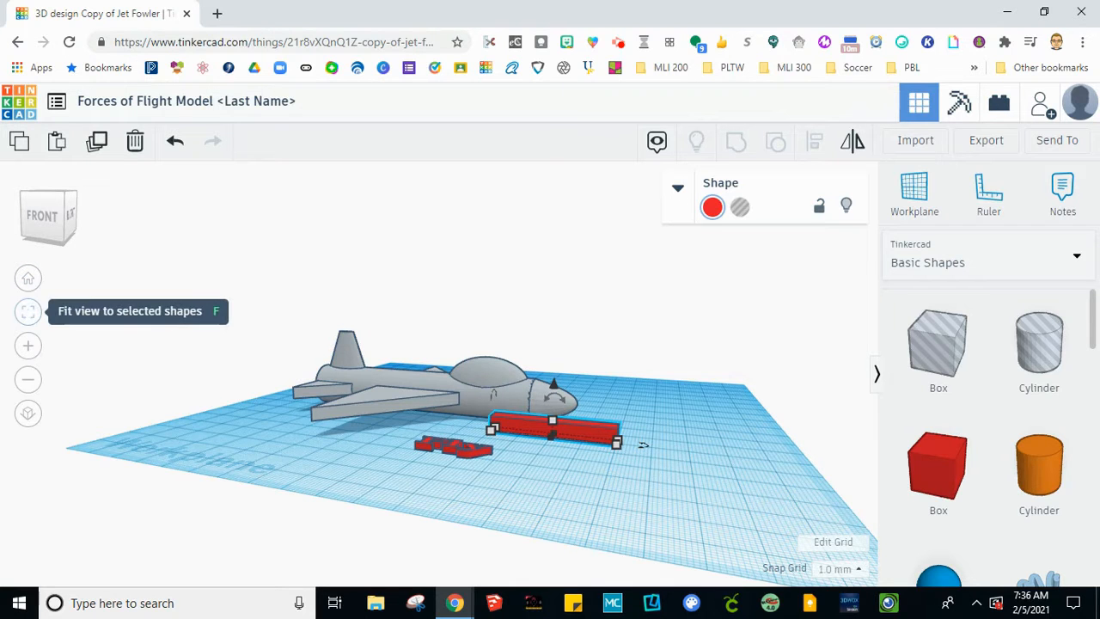
Set a temporary workplane on the bar's small end face and place a Roof shape against that face.
{"action": "left_click", "coordinate": [27, 312]}
{"action": "key", "text": "f"}
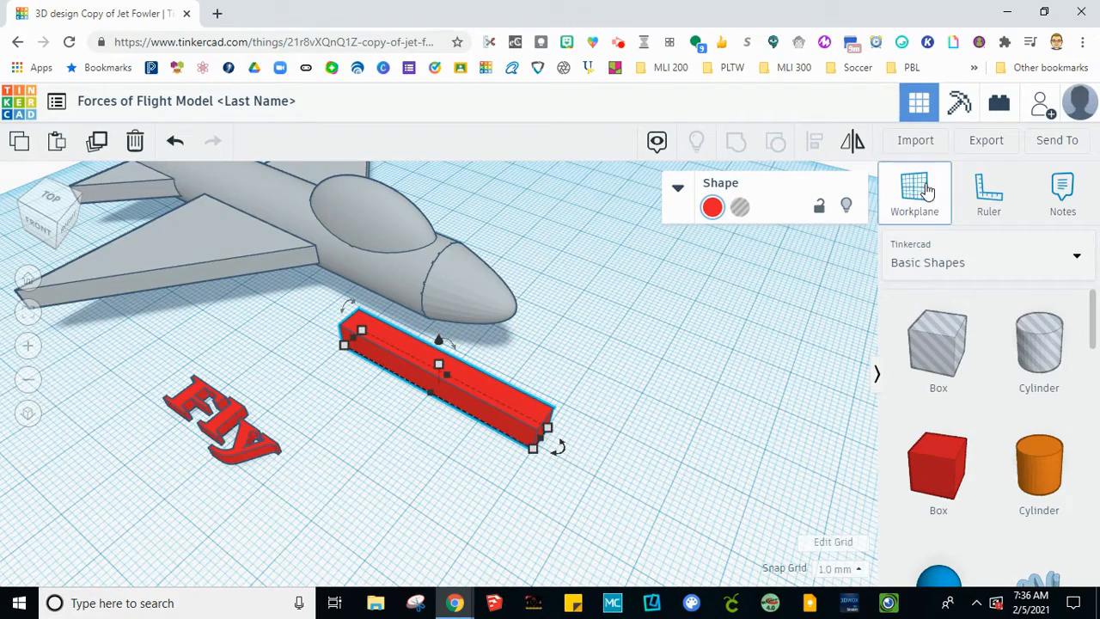
{"action": "key", "text": "w"}
{"action": "right_click_drag", "start_coordinate": [653, 369], "coordinate": [550, 398]}
{"action": "left_click", "coordinate": [519, 440]}
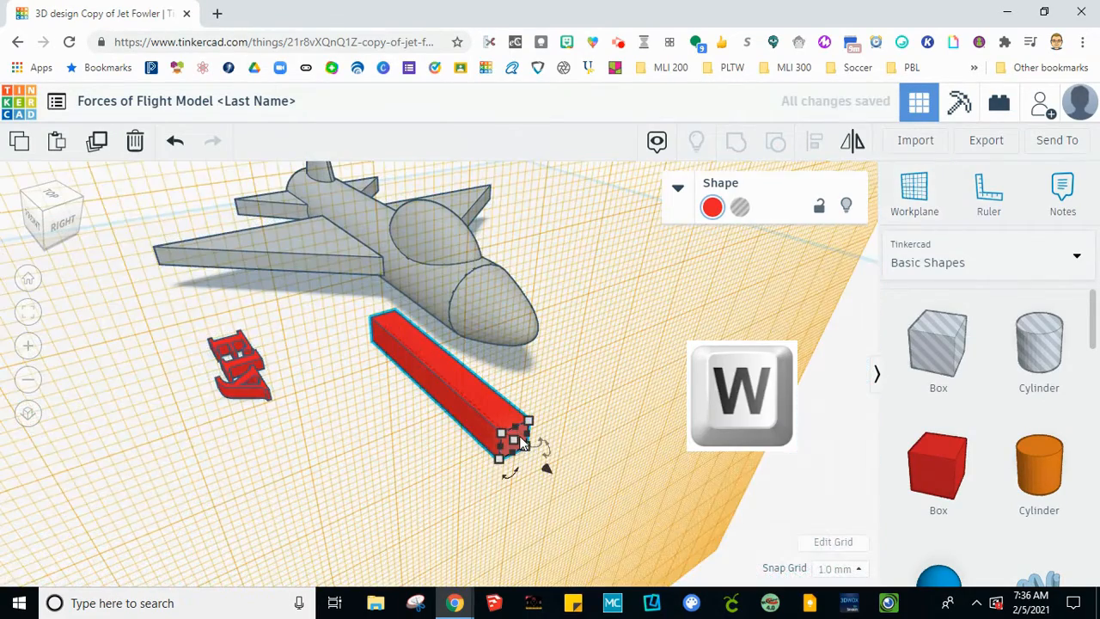
{"action": "scroll", "coordinate": [938, 387], "scroll_direction": "down", "scroll_amount": 5}
{"action": "left_click", "coordinate": [938, 326]}
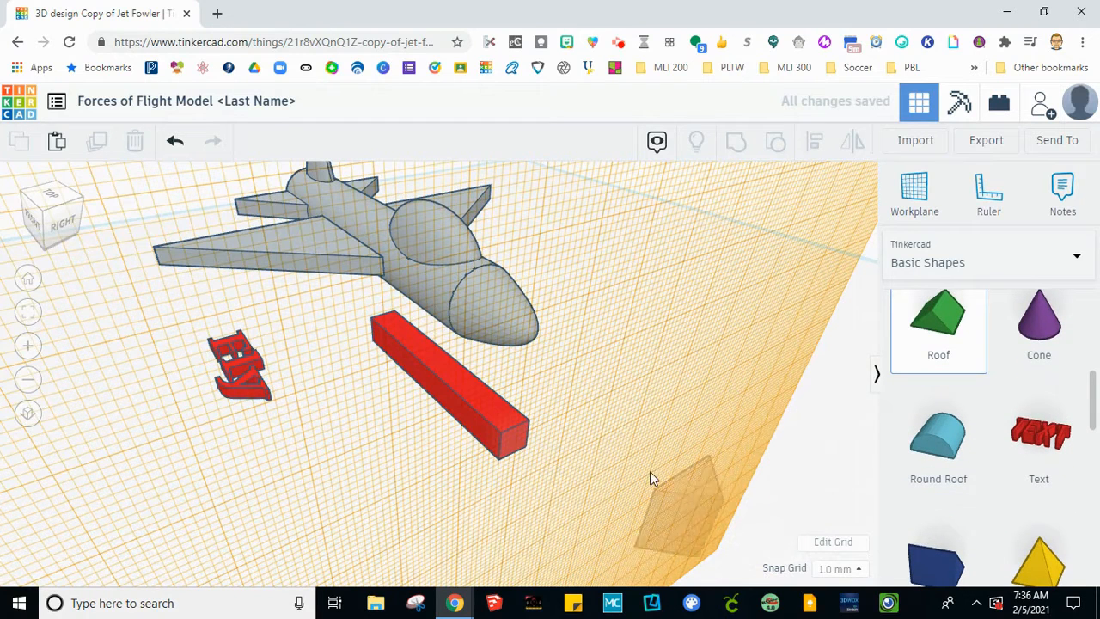
{"action": "left_click", "coordinate": [541, 410]}
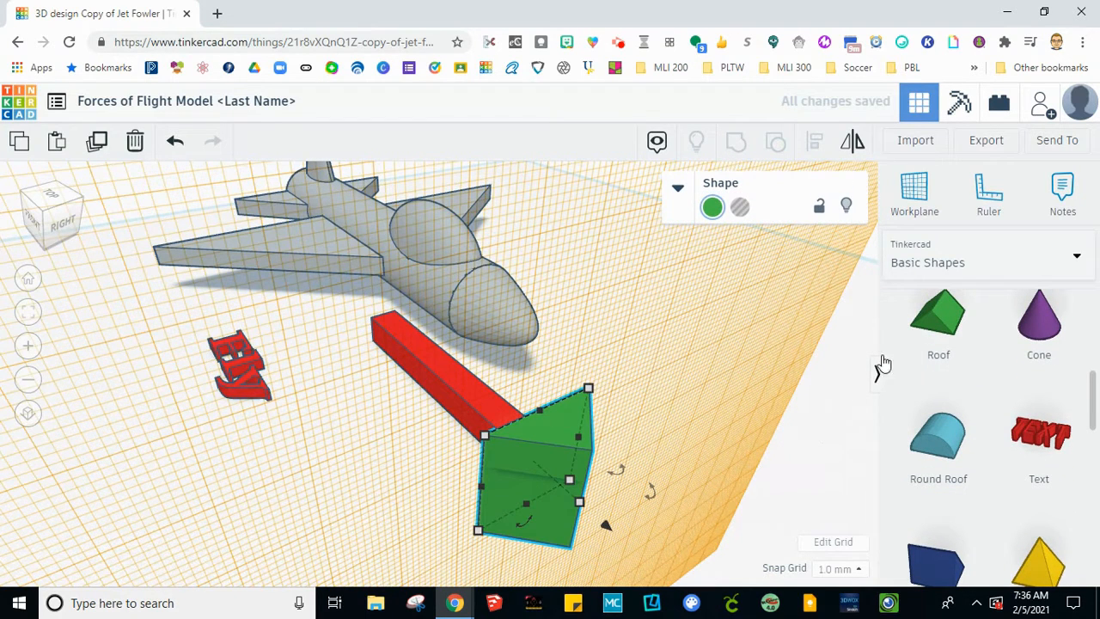
Restore the default horizontal workplane and drop the roof shape onto it.
{"action": "left_click", "coordinate": [914, 193]}
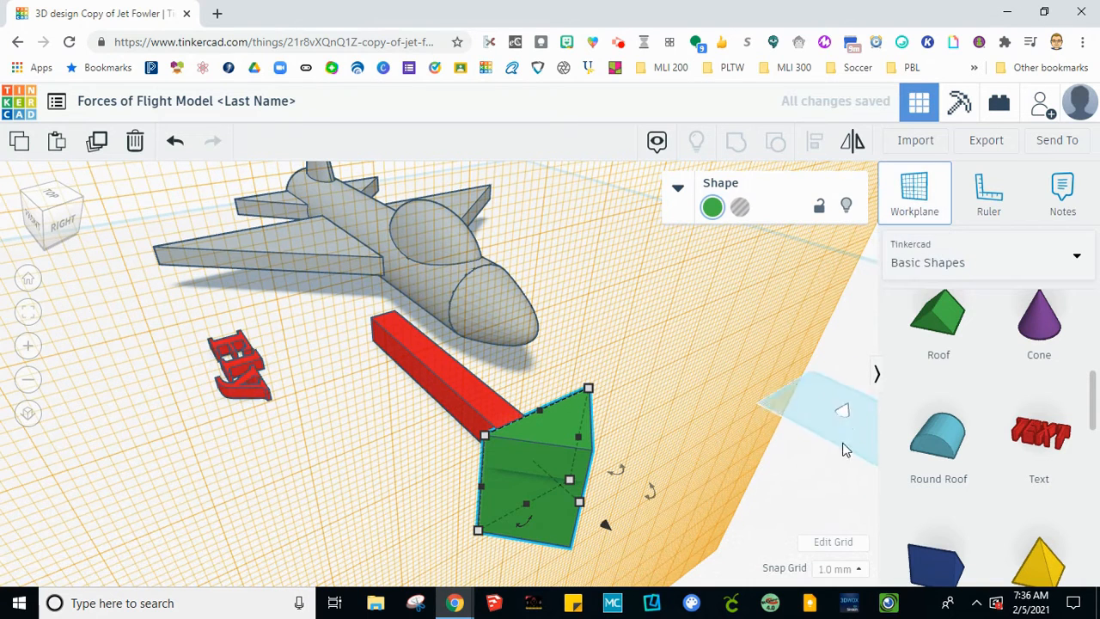
{"action": "left_click", "coordinate": [873, 261]}
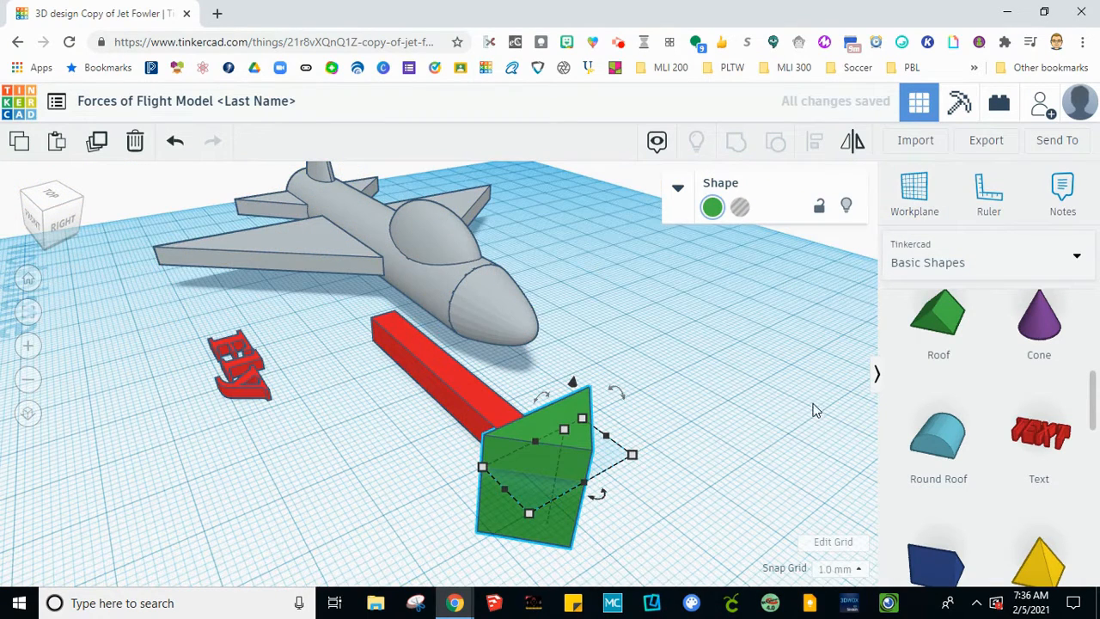
{"action": "right_click_drag", "start_coordinate": [535, 454], "coordinate": [623, 470]}
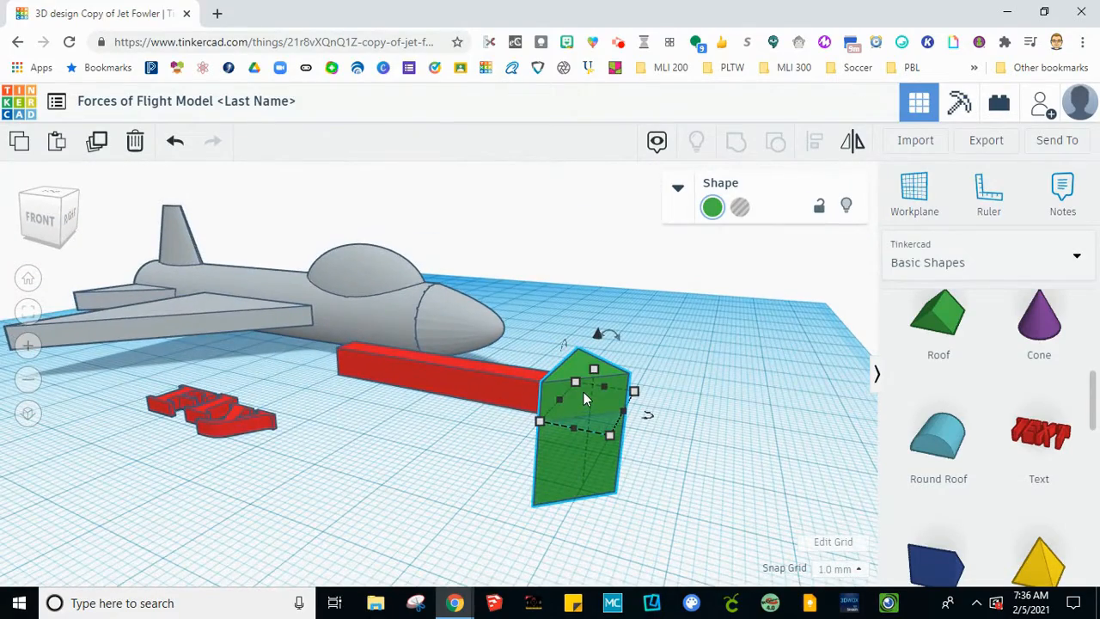
{"action": "key", "text": "d"}
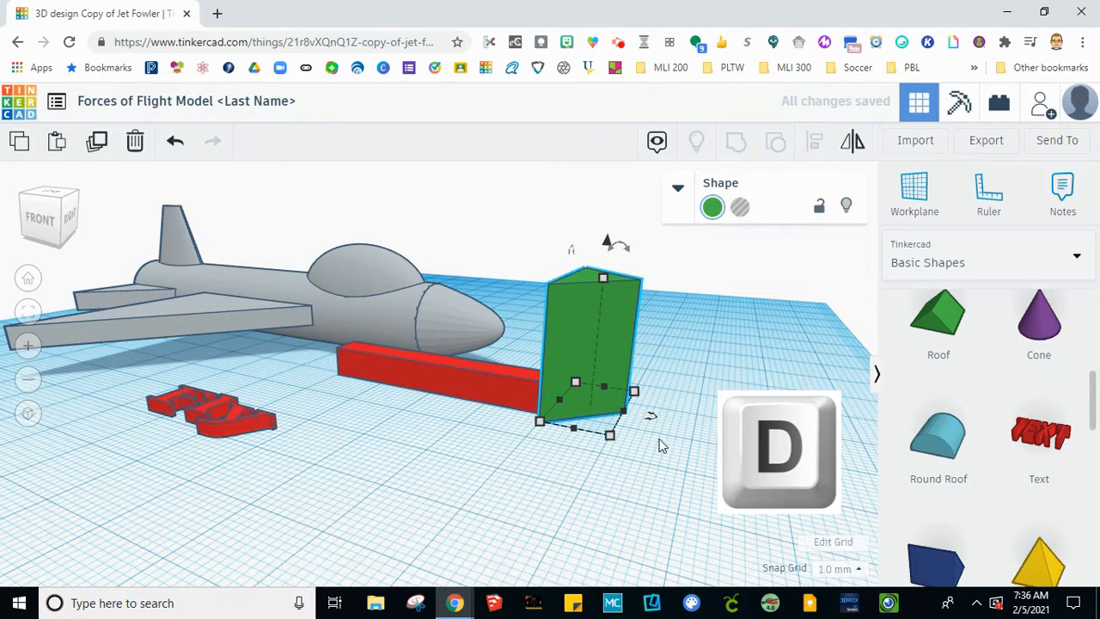
{"action": "left_click", "coordinate": [670, 492]}
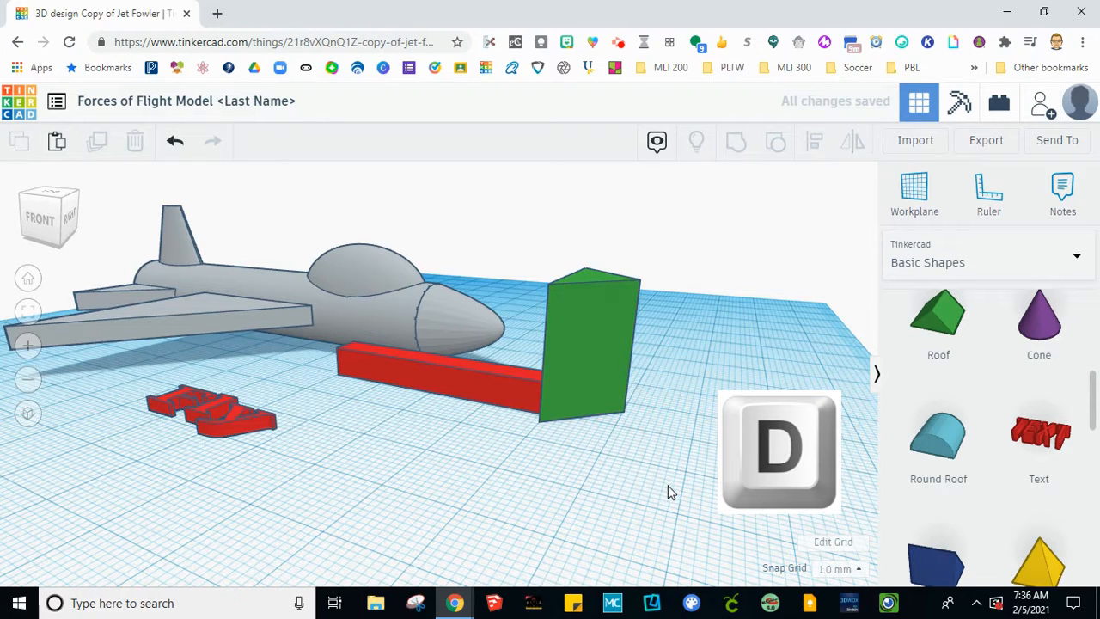
Set the roof shape's height to 5 mm.
{"action": "left_click", "coordinate": [604, 377]}
{"action": "left_click_drag", "start_coordinate": [601, 274], "coordinate": [599, 345]}
{"action": "left_click", "coordinate": [691, 376]}
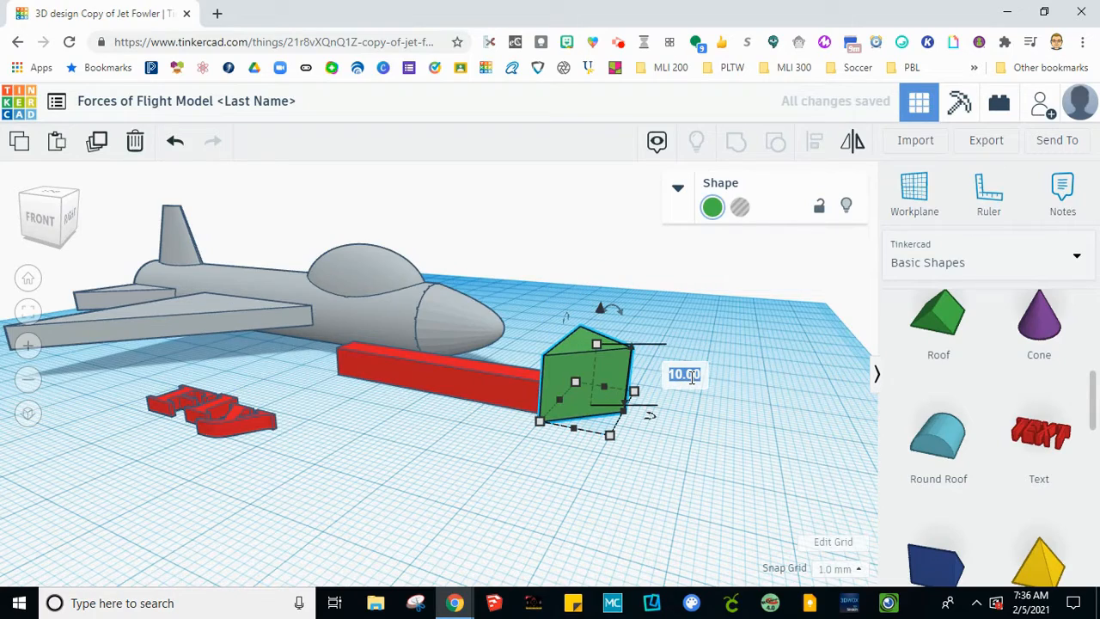
{"action": "type", "text": "8"}
{"action": "key", "text": "Return"}
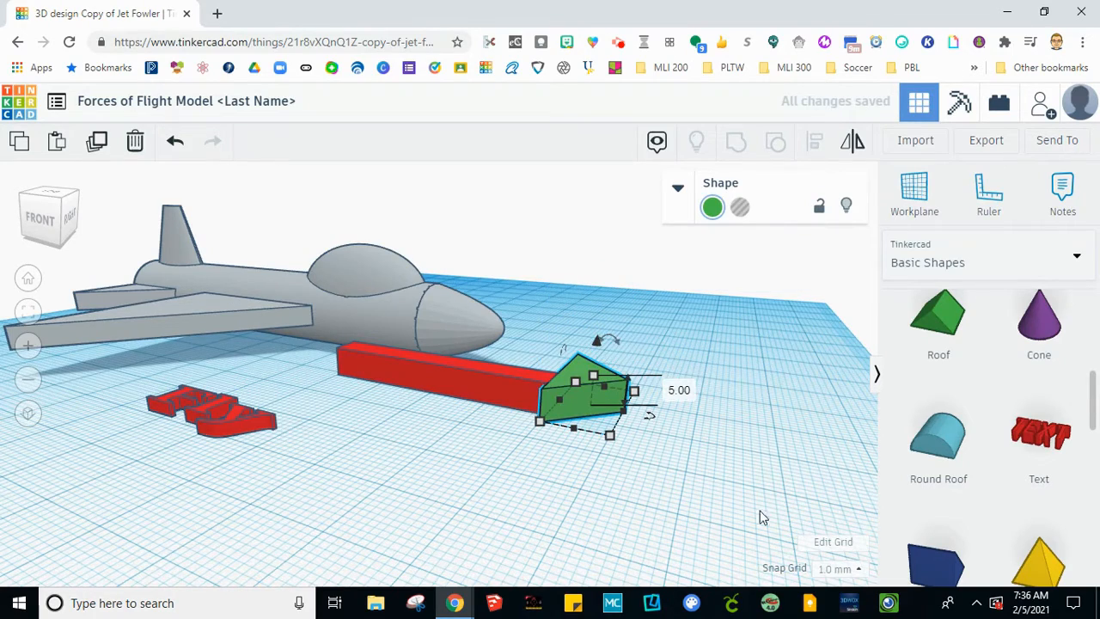
{"action": "left_click", "coordinate": [712, 465]}
Align the bar and the roof shape by their centers across the bar's width to form an arrow.
{"action": "right_click_drag", "start_coordinate": [710, 460], "coordinate": [789, 510]}
{"action": "left_click_drag", "start_coordinate": [521, 354], "coordinate": [615, 425]}
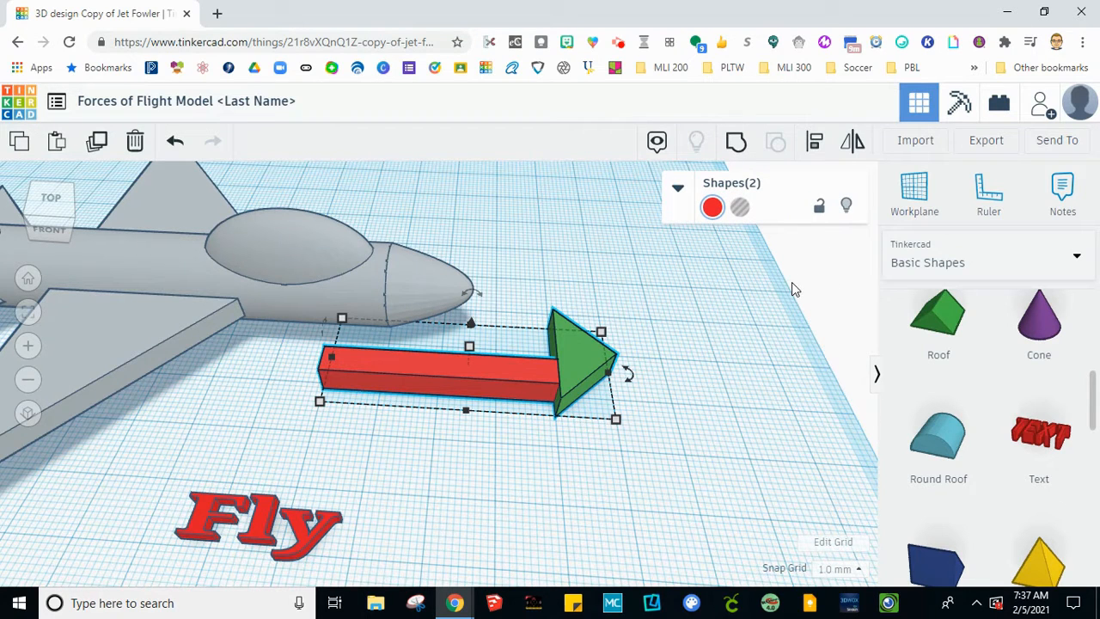
{"action": "key", "text": "l"}
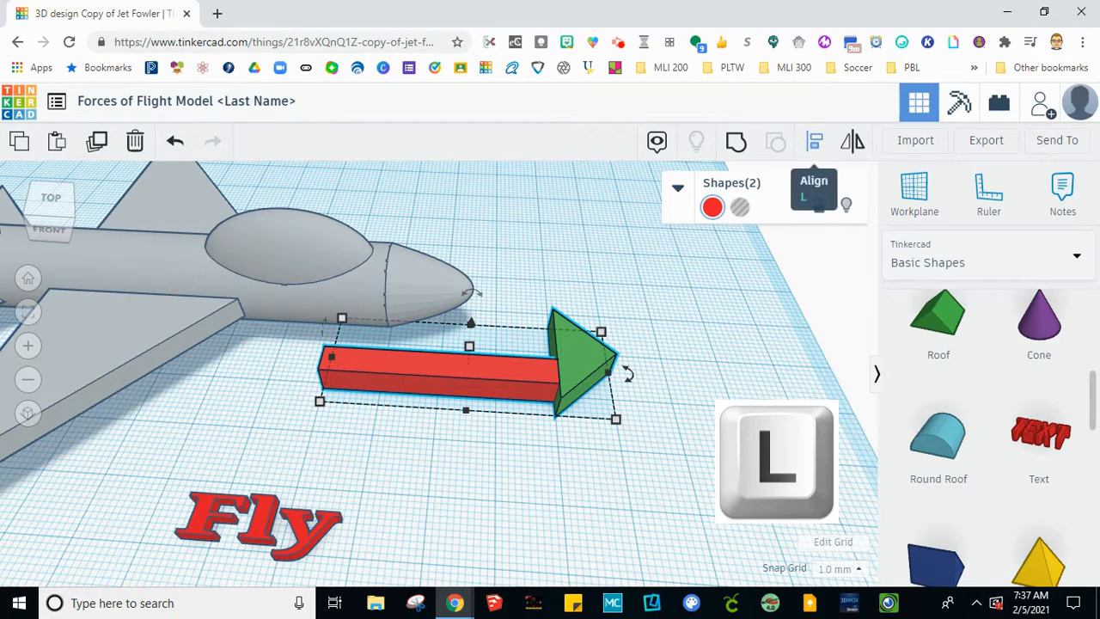
{"action": "left_click", "coordinate": [814, 142]}
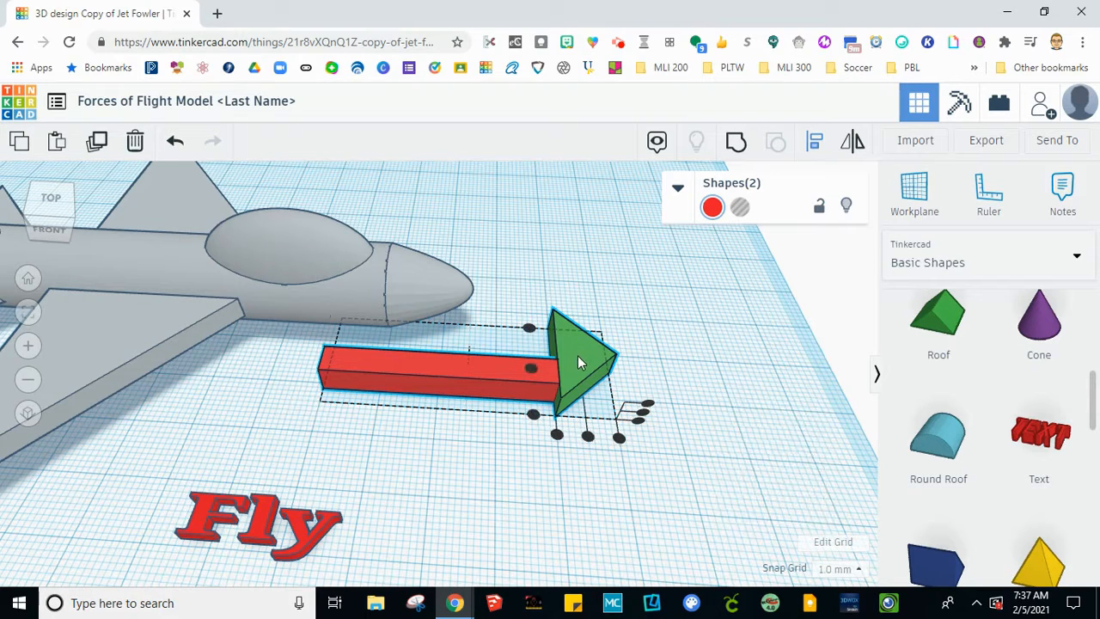
{"action": "left_click", "coordinate": [527, 372]}
{"action": "left_click", "coordinate": [713, 452]}
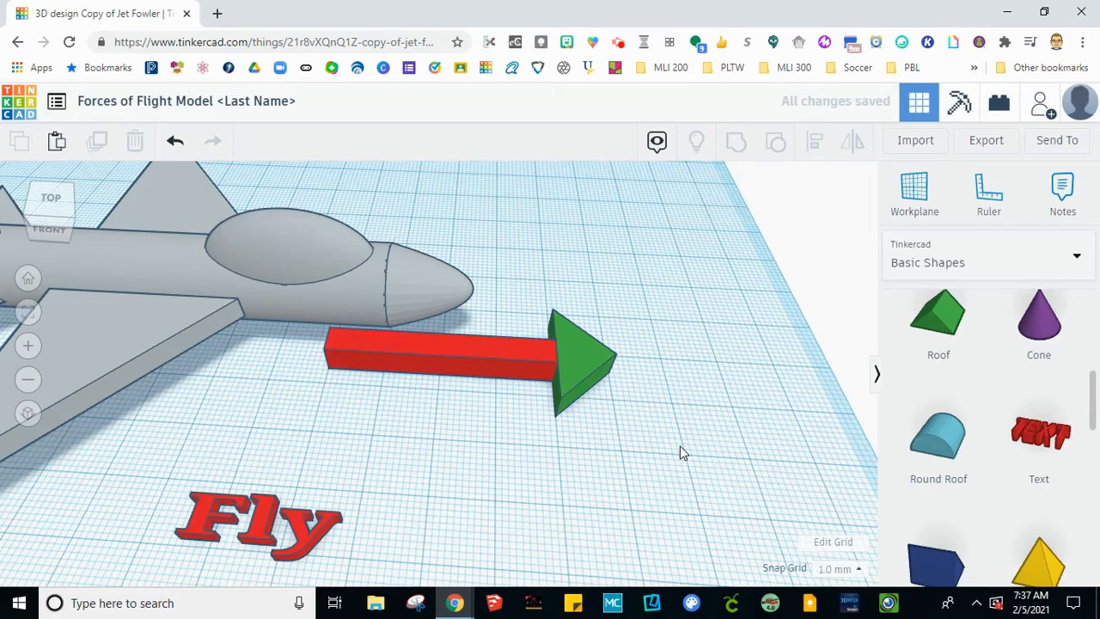
Move the bar and roof shape together away from the jet's nose into the open area beside the Fly text.
{"action": "right_click_drag", "start_coordinate": [680, 449], "coordinate": [701, 516]}
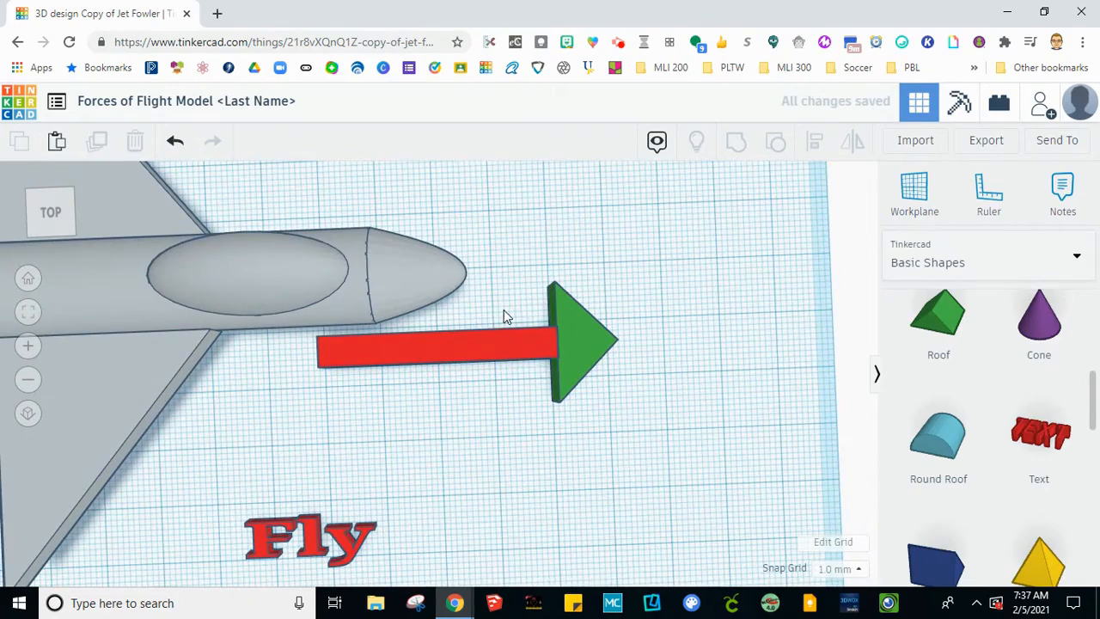
{"action": "left_click", "coordinate": [577, 355]}
{"action": "left_click_drag", "start_coordinate": [576, 356], "coordinate": [628, 443]}
{"action": "right_click_drag", "start_coordinate": [628, 434], "coordinate": [736, 235]}
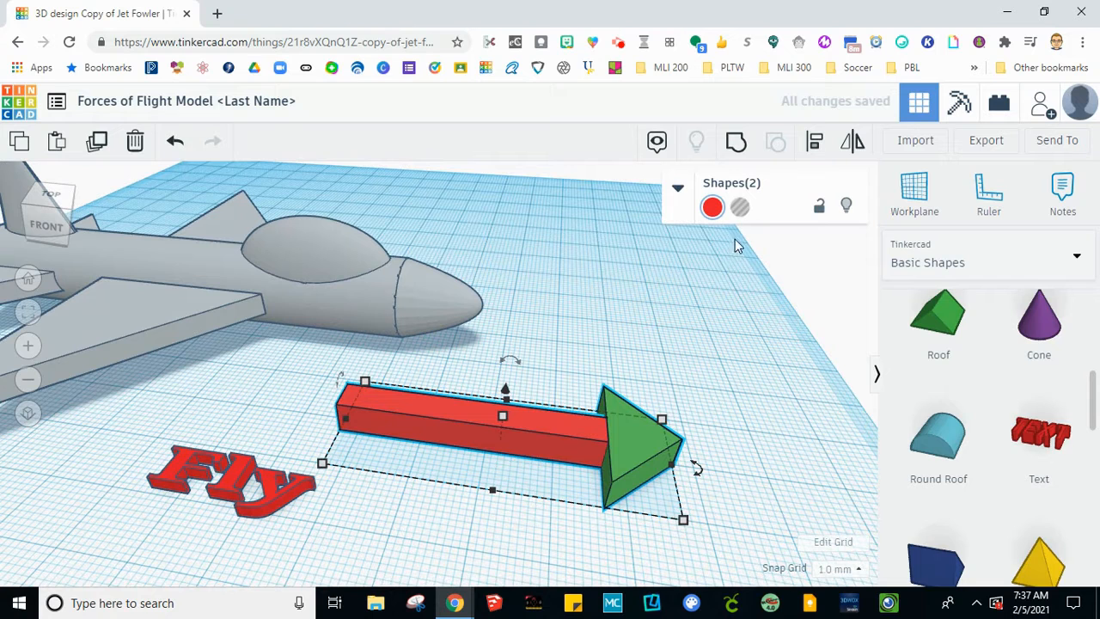
Try grouping the bar and roof shape into a single arrow, and ungroup them again.
{"action": "left_click", "coordinate": [736, 142]}
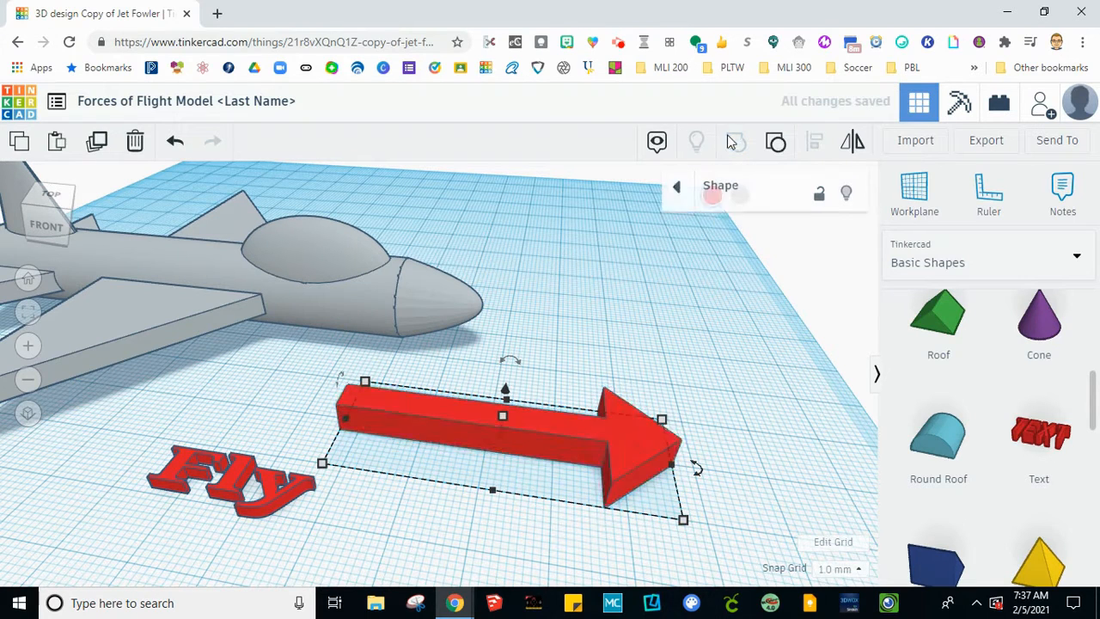
{"action": "left_click", "coordinate": [739, 398]}
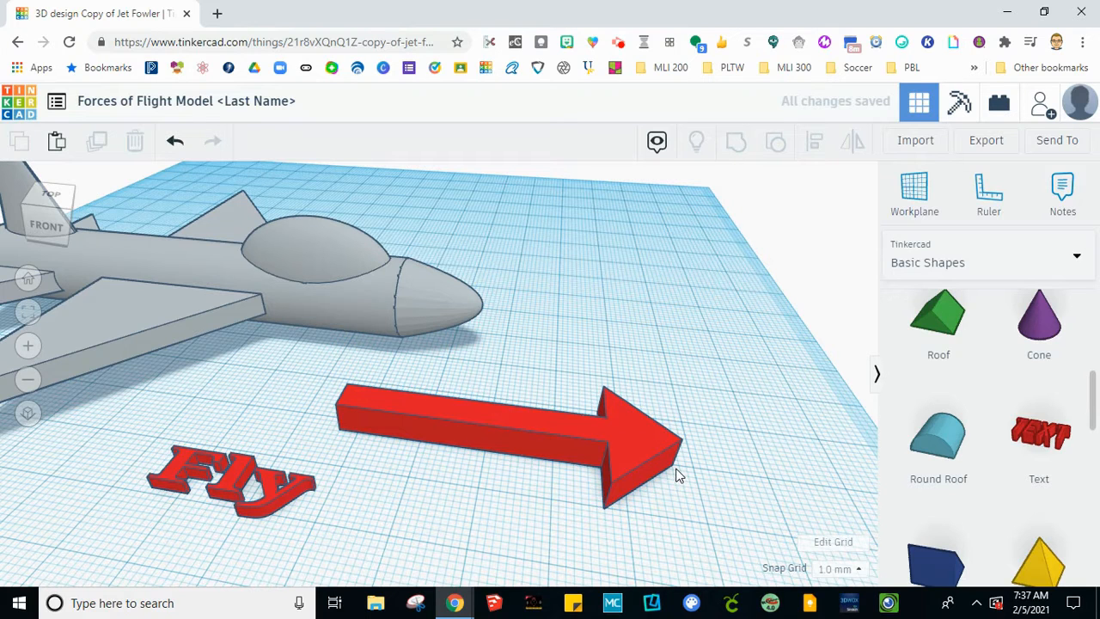
{"action": "left_click", "coordinate": [451, 421]}
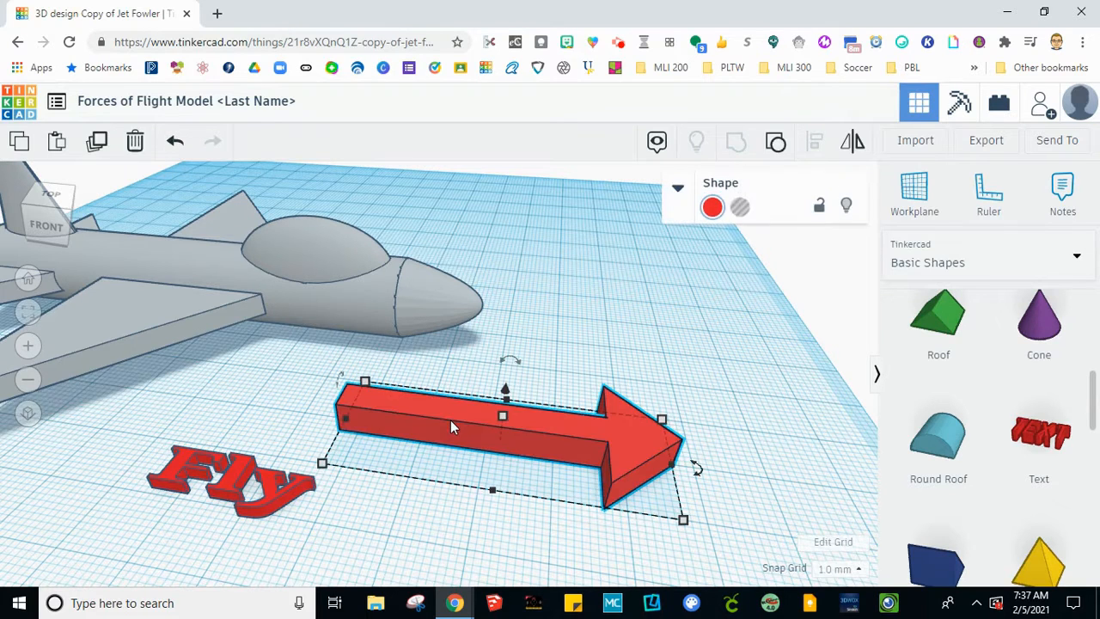
{"action": "key", "text": "ctrl+shift+g"}
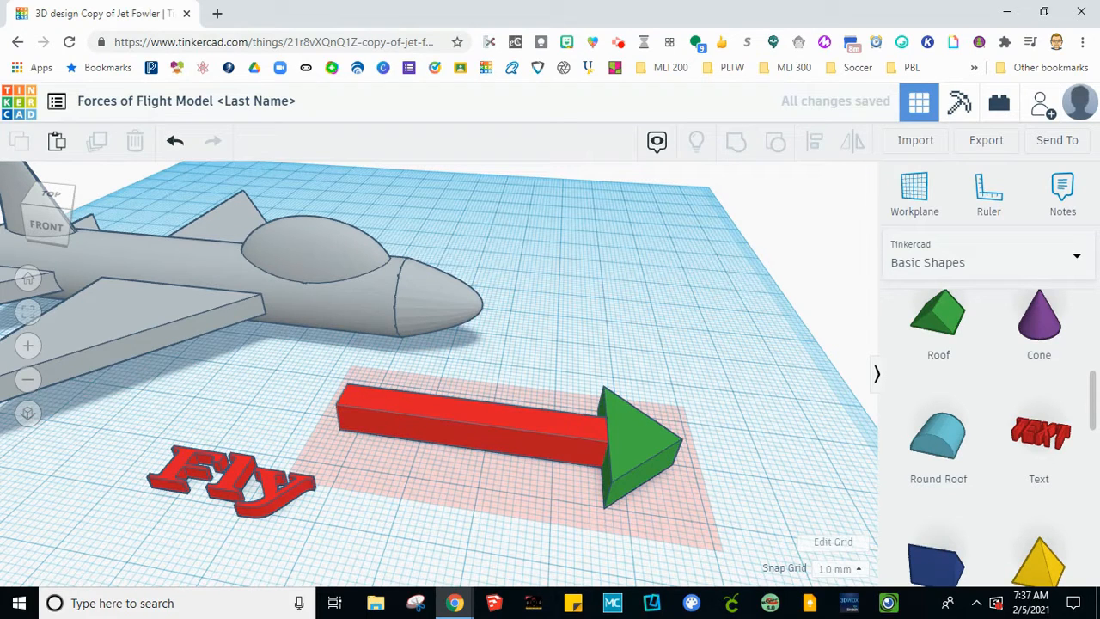
Set the red bar's length to 20 mm and group it with the roof shape into a single arrow.
{"action": "left_click", "coordinate": [352, 414]}
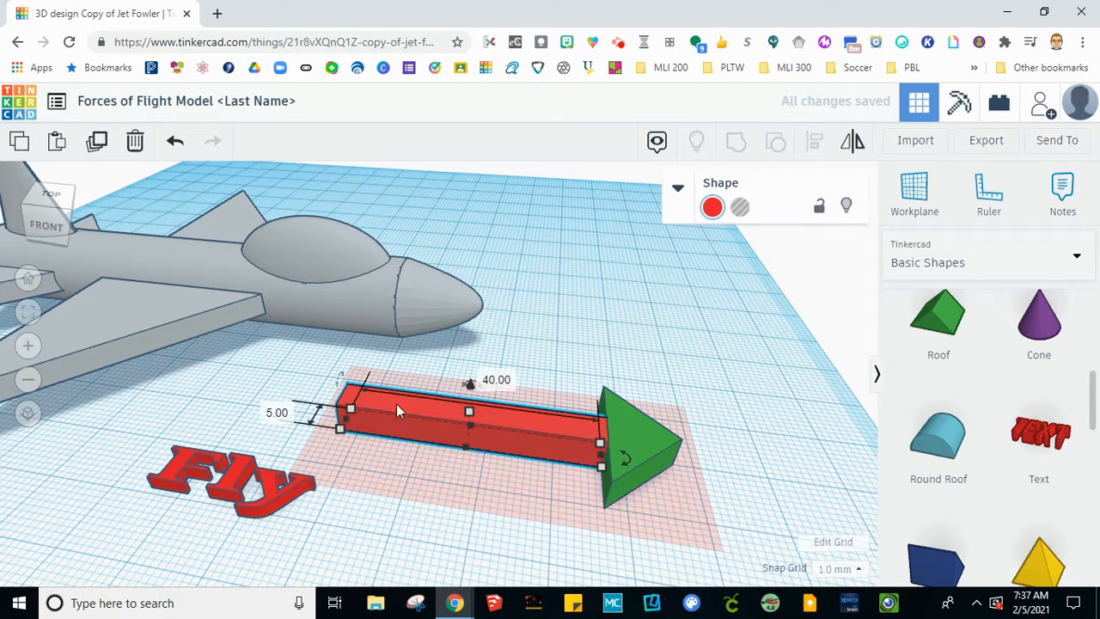
{"action": "left_click", "coordinate": [498, 378]}
{"action": "type", "text": "2"}
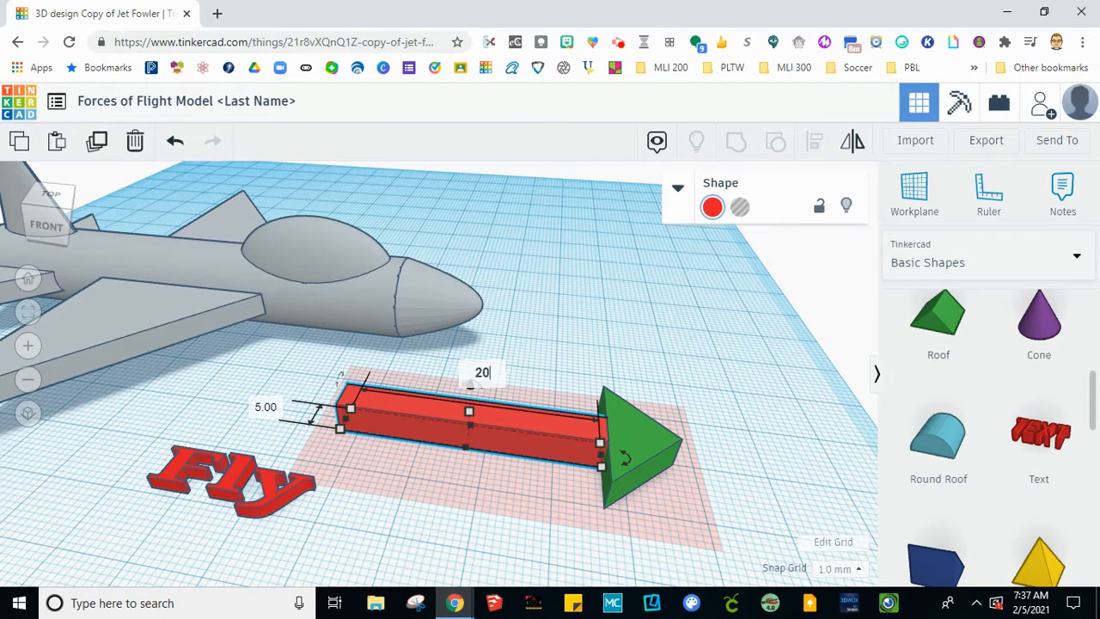
{"action": "type", "text": "0"}
{"action": "key", "text": "Return"}
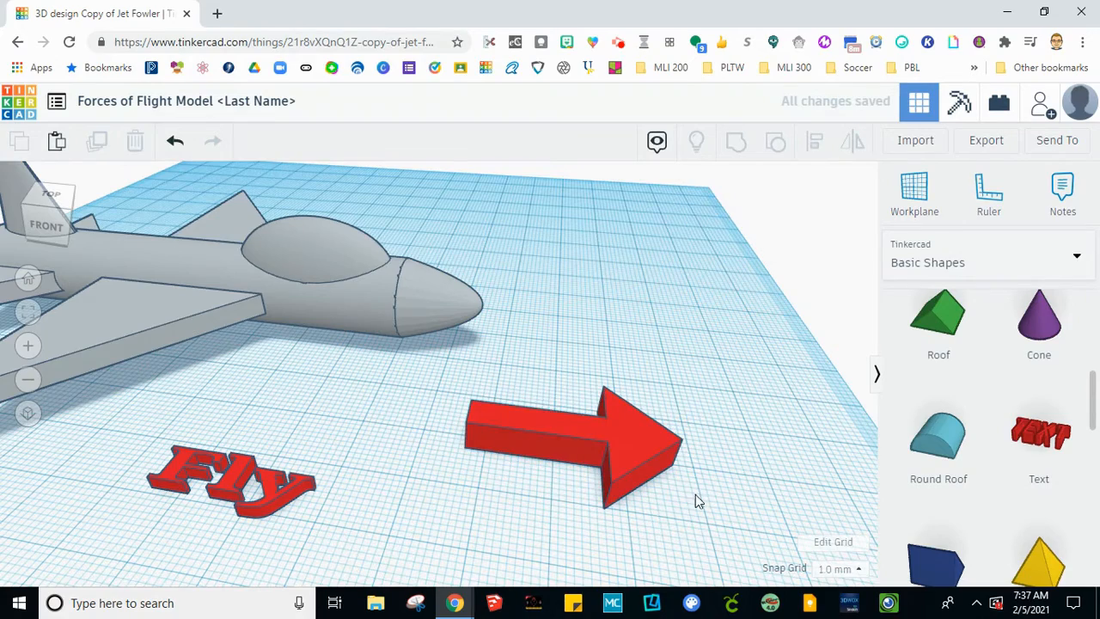
Hide the Fly text and move the grouped arrow about 31 mm back, into the space beside the jet's wing.
{"action": "right_click_drag", "start_coordinate": [696, 495], "coordinate": [705, 540]}
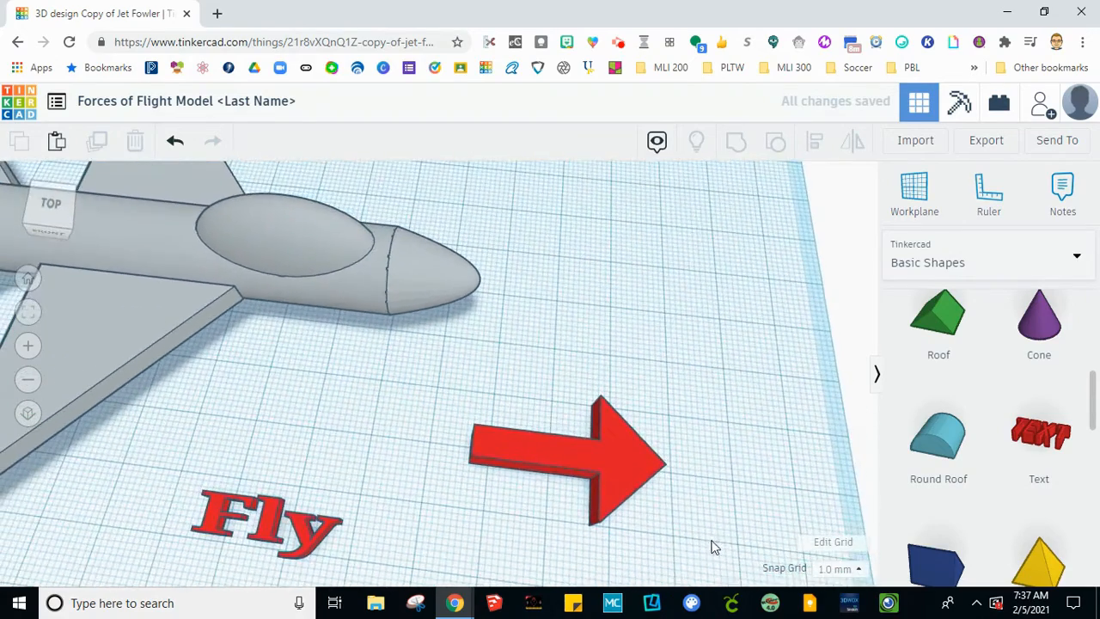
{"action": "left_click", "coordinate": [546, 450]}
{"action": "left_click_drag", "start_coordinate": [546, 450], "coordinate": [594, 447]}
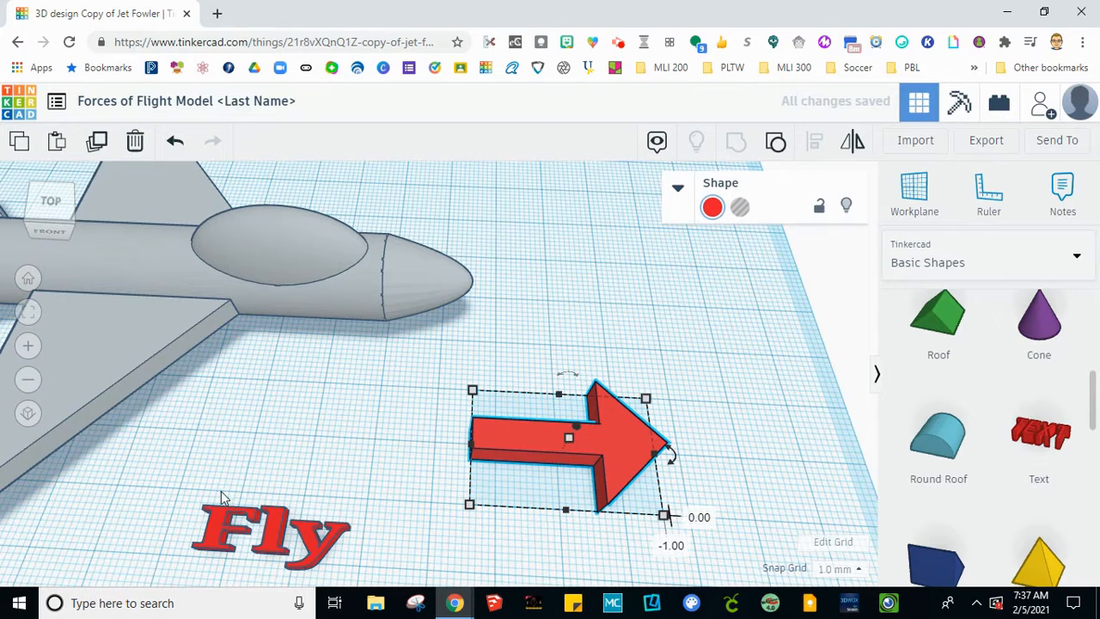
{"action": "left_click", "coordinate": [272, 537]}
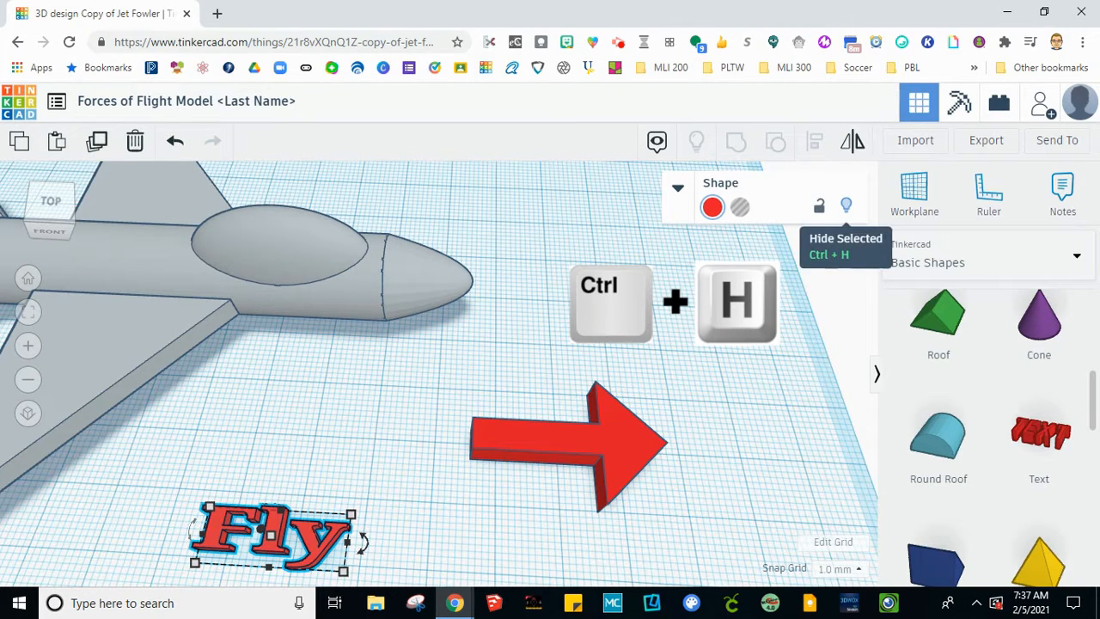
{"action": "left_click", "coordinate": [845, 205]}
{"action": "right_click_drag", "start_coordinate": [388, 375], "coordinate": [438, 388]}
{"action": "left_click_drag", "start_coordinate": [607, 459], "coordinate": [396, 438]}
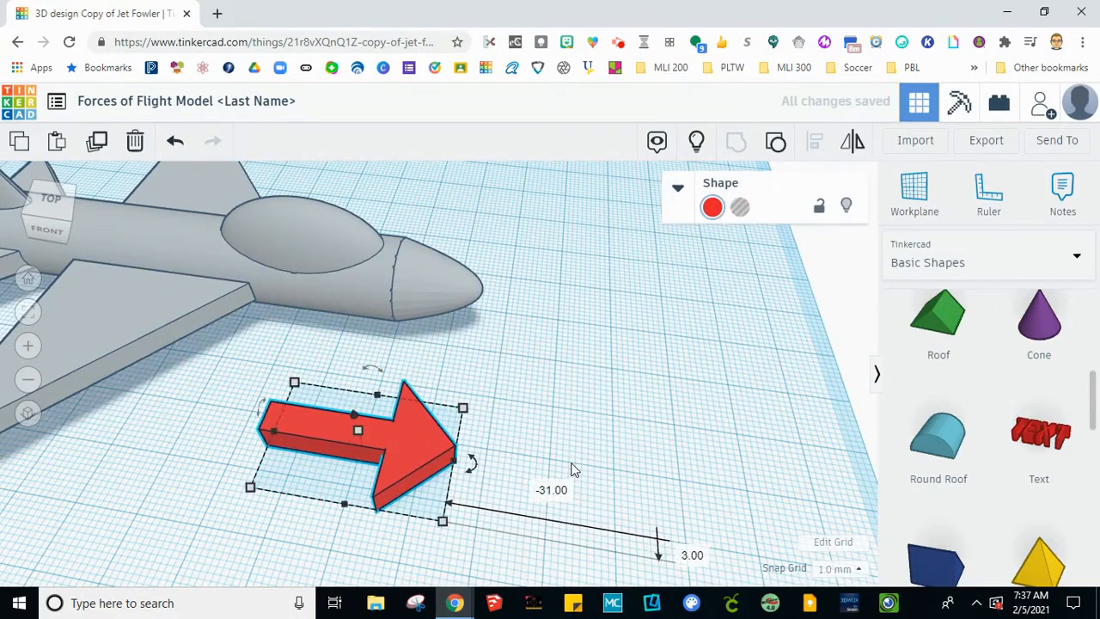
{"action": "left_click", "coordinate": [572, 464]}
Duplicate the arrow and move the copy straight ahead in the pointing direction, clear of the original.
{"action": "left_click", "coordinate": [406, 432]}
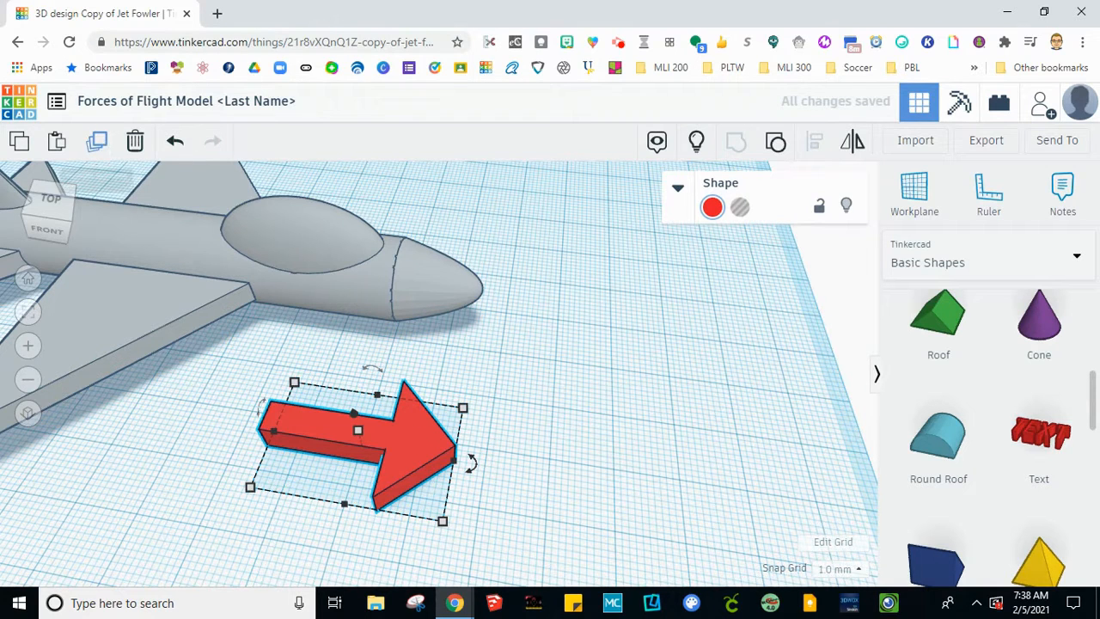
{"action": "key", "text": "ctrl+d"}
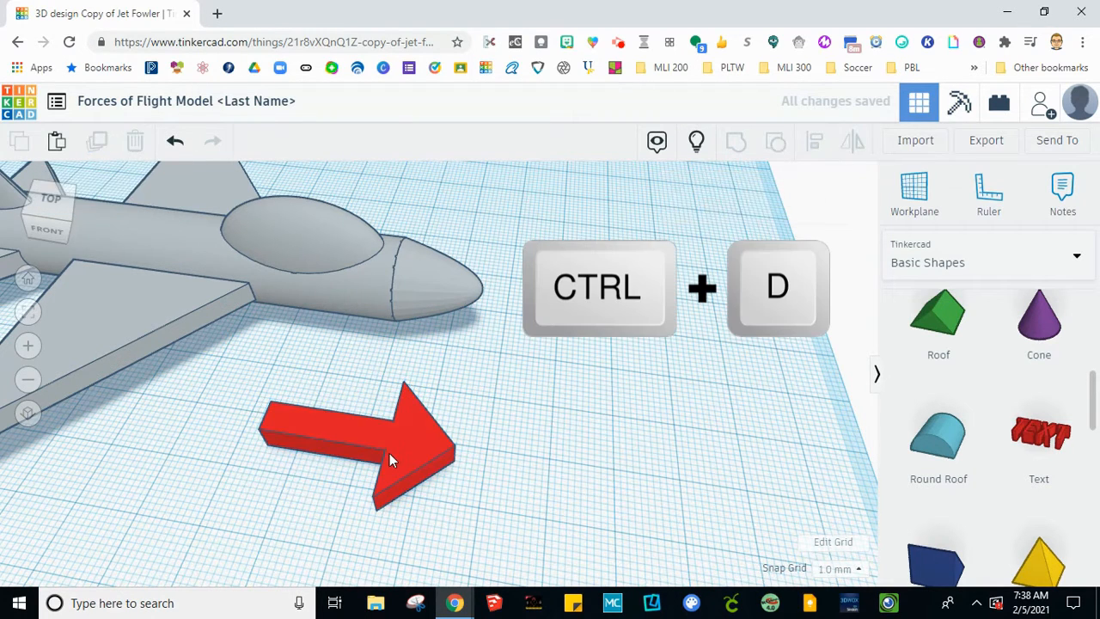
{"action": "key", "text": "ctrl+d"}
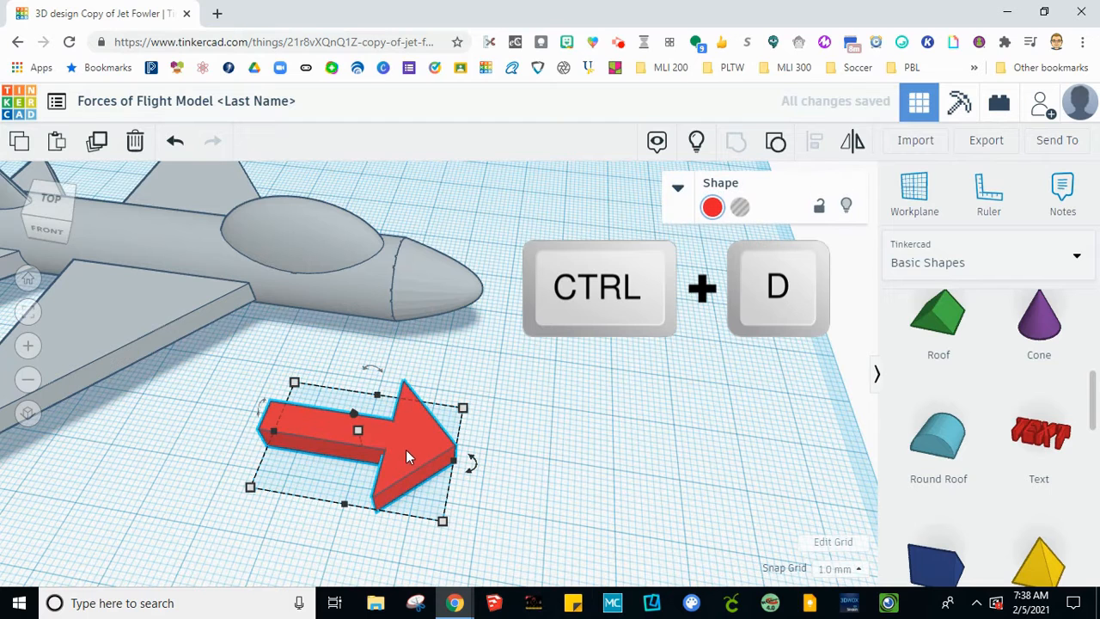
{"action": "key", "text": "Right"}
{"action": "key", "text": "Right"}
{"action": "key", "text": "Right"}
{"action": "key", "text": "Right"}
{"action": "key", "text": "Right"}
{"action": "key", "text": "Right"}
{"action": "key", "text": "Right"}
{"action": "key", "text": "Right"}
{"action": "key", "text": "Right"}
{"action": "key", "text": "Right"}
{"action": "key", "text": "Right"}
{"action": "key", "text": "Right"}
{"action": "key", "text": "Right"}
{"action": "key", "text": "Right"}
{"action": "key", "text": "Right"}
{"action": "key", "text": "Right"}
{"action": "key", "text": "Right"}
{"action": "key", "text": "Right"}
{"action": "key", "text": "Right"}
{"action": "key", "text": "Right"}
{"action": "key", "text": "Right"}
{"action": "key", "text": "Right"}
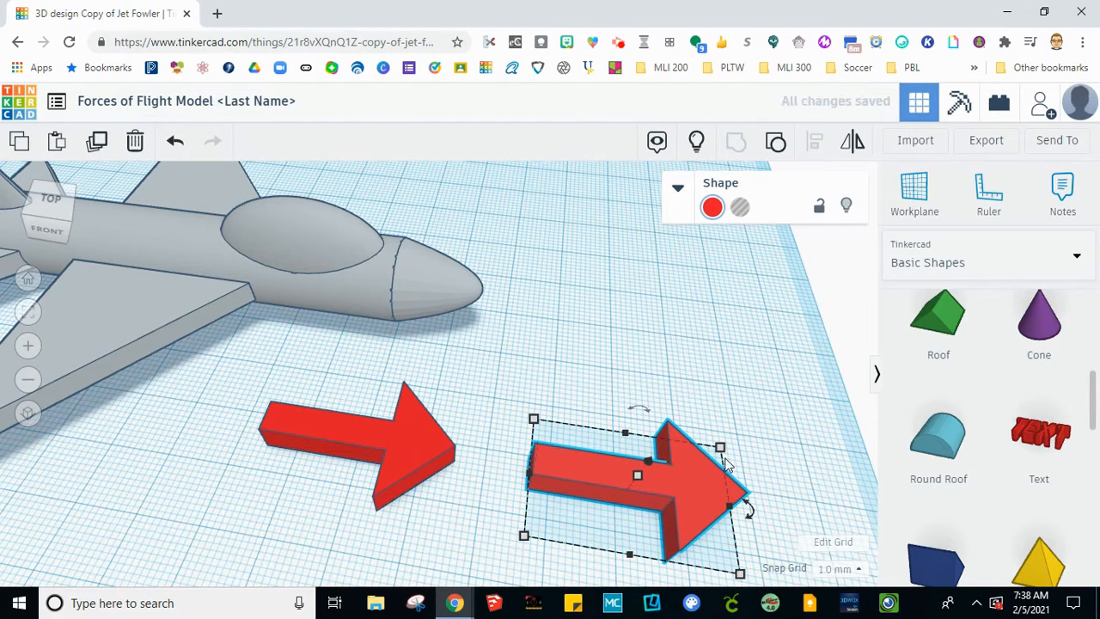
{"action": "left_click", "coordinate": [851, 494]}
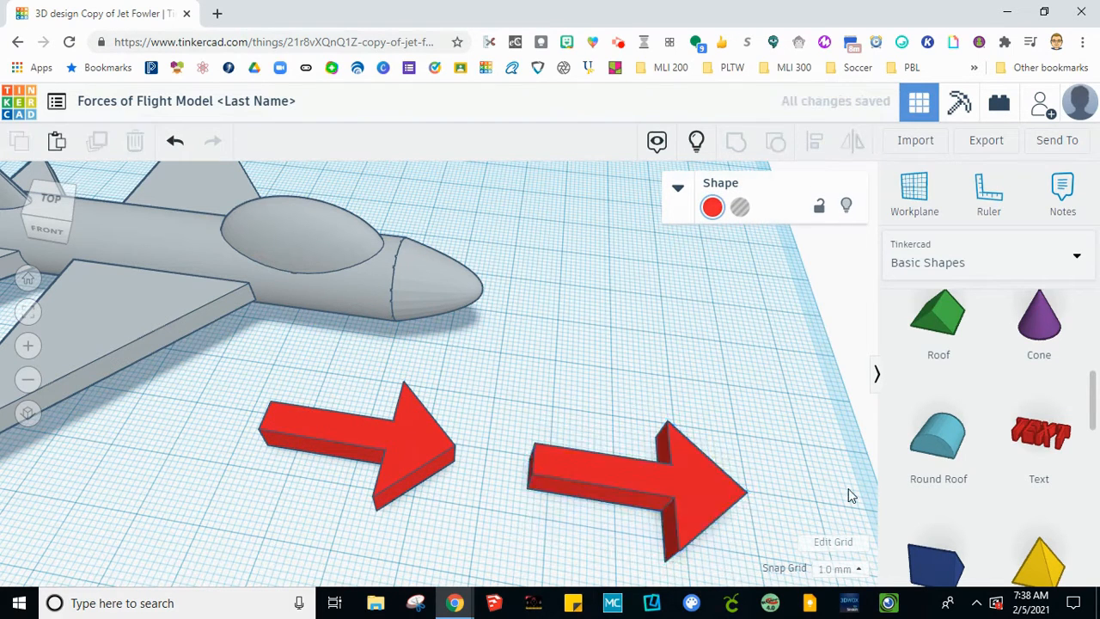
Rotate the copied arrow 90° about its long axis so that it stands on edge.
{"action": "left_click", "coordinate": [721, 503]}
{"action": "right_click_drag", "start_coordinate": [770, 490], "coordinate": [698, 423]}
{"action": "mouse_move", "coordinate": [760, 369]}
{"action": "mouse_move", "coordinate": [760, 369]}
{"action": "left_mouse_down"}
{"action": "mouse_move", "coordinate": [781, 408]}
{"action": "mouse_move", "coordinate": [779, 380]}
{"action": "mouse_move", "coordinate": [763, 371]}
{"action": "mouse_move", "coordinate": [781, 386]}
{"action": "mouse_move", "coordinate": [792, 430]}
{"action": "mouse_move", "coordinate": [792, 387]}
{"action": "mouse_move", "coordinate": [773, 362]}
{"action": "left_mouse_up"}
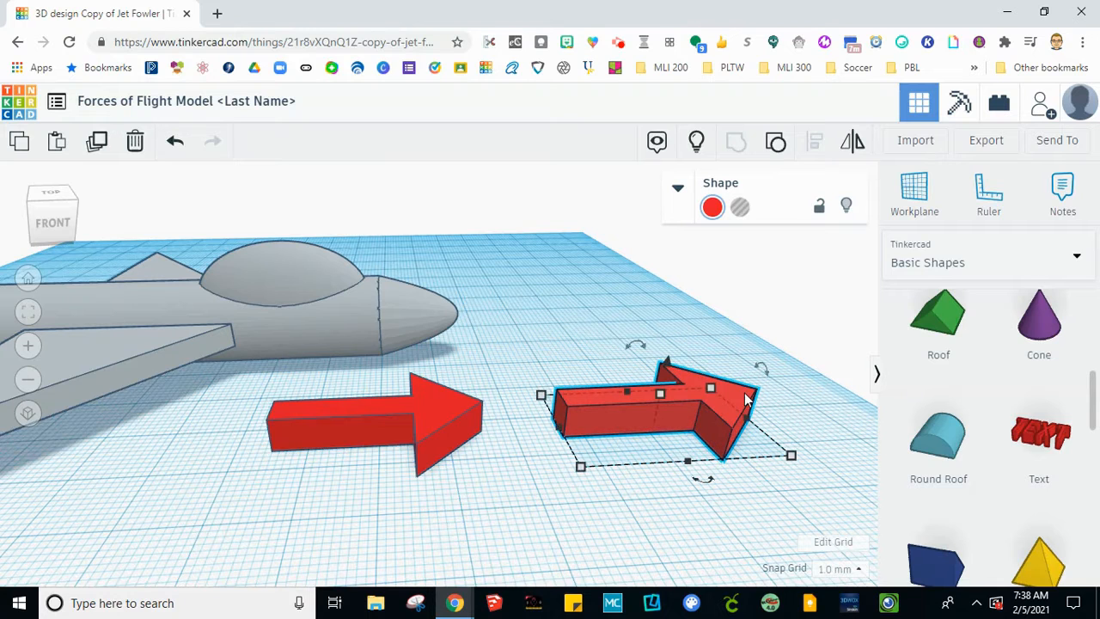
{"action": "mouse_move", "coordinate": [770, 380]}
{"action": "left_click_drag", "start_coordinate": [770, 379], "coordinate": [786, 428]}
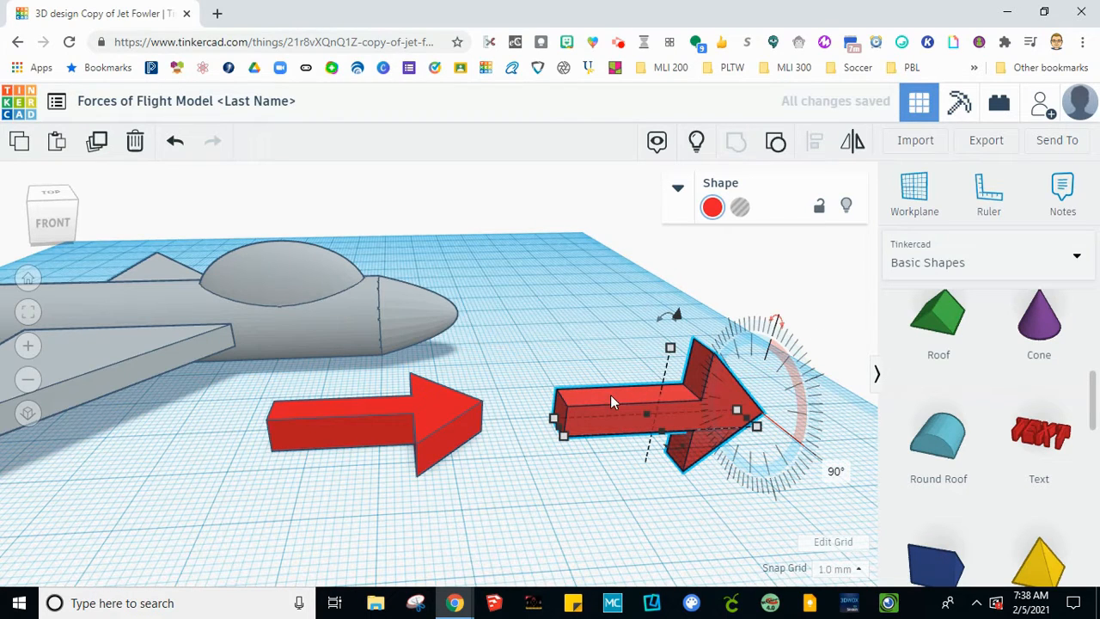
{"action": "left_click", "coordinate": [759, 539]}
Drop the upright arrow onto the workplane so that no part of it sits below the grid.
{"action": "right_click_drag", "start_coordinate": [732, 519], "coordinate": [646, 499]}
{"action": "left_click", "coordinate": [614, 467]}
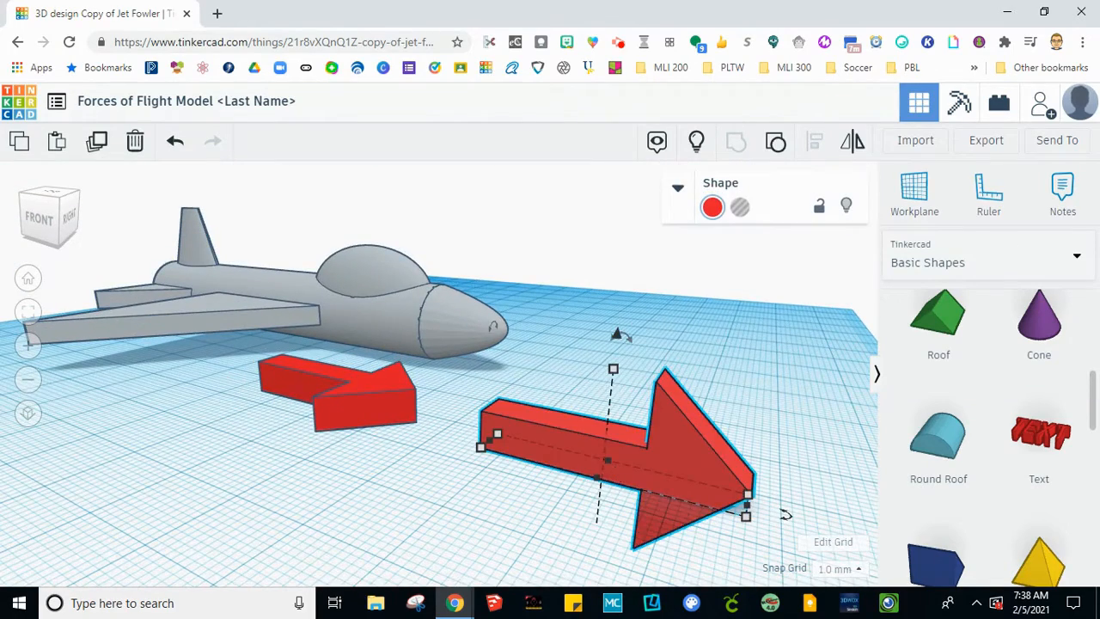
{"action": "key", "text": "d"}
{"action": "left_click", "coordinate": [675, 524]}
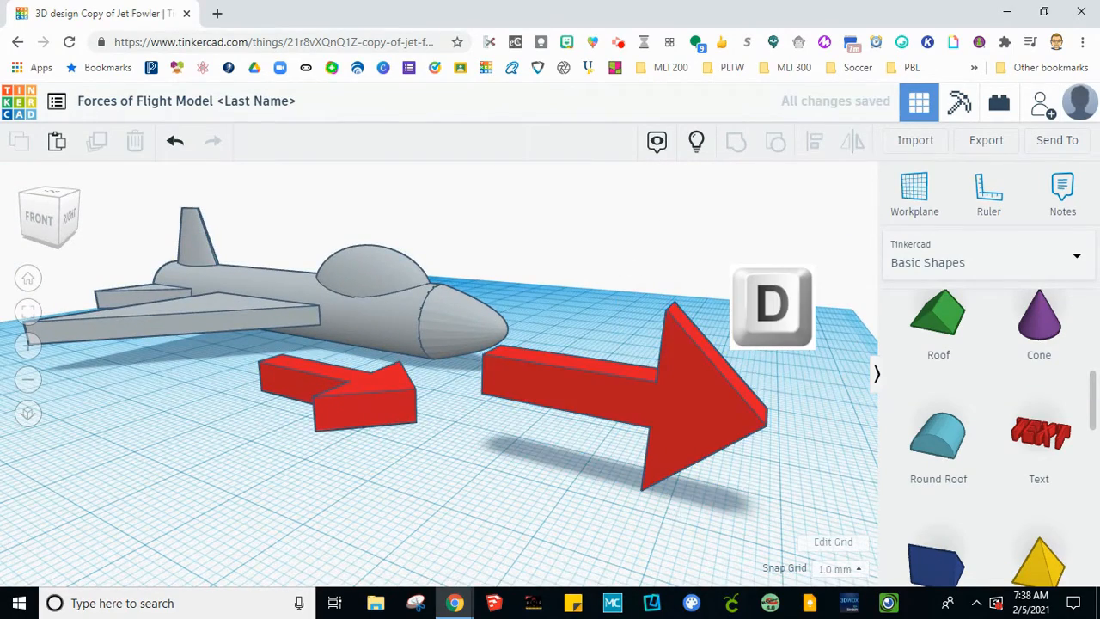
Raise the upright arrow above the workplane, ahead of the jet's nose.
{"action": "left_click", "coordinate": [677, 434]}
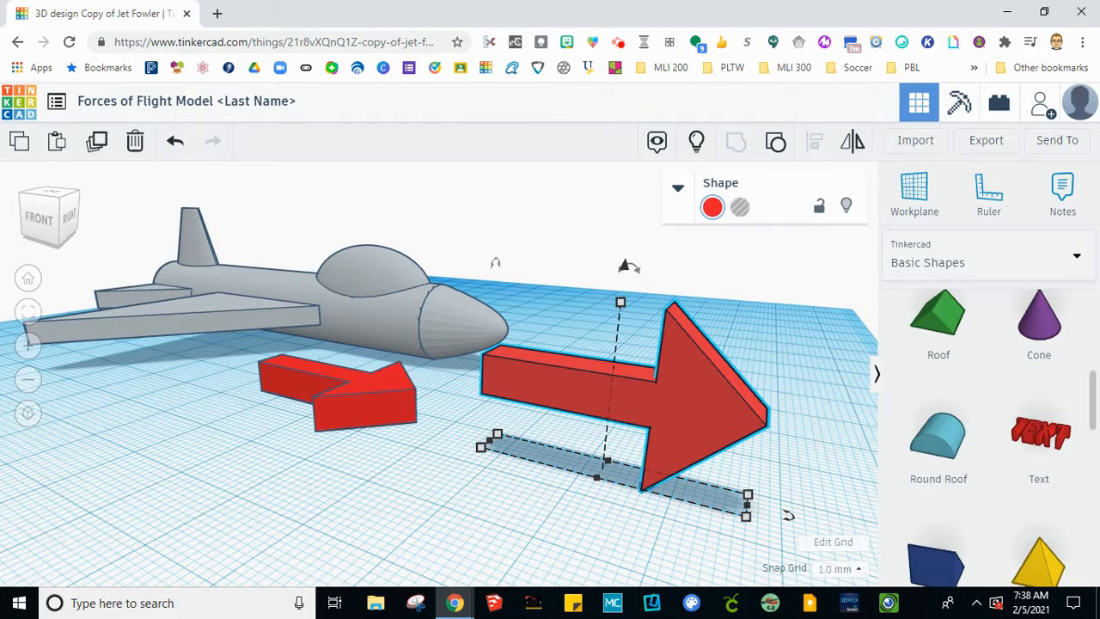
{"action": "key", "text": "ctrl+Up"}
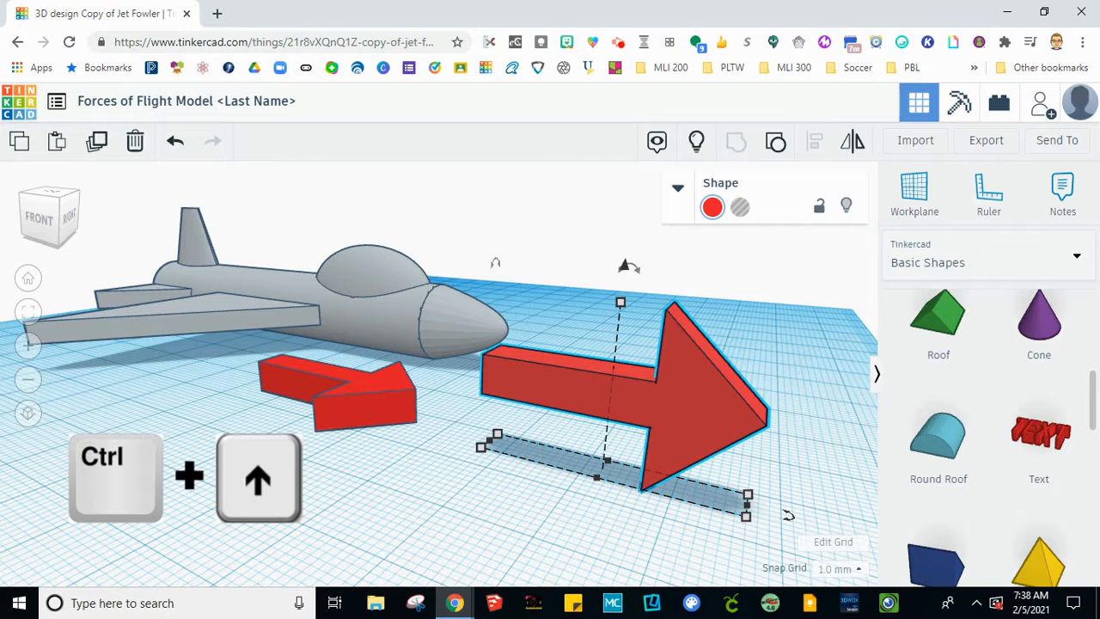
{"action": "key", "text": "ctrl+Up"}
{"action": "key", "text": "ctrl+Up"}
{"action": "key", "text": "ctrl+Up"}
{"action": "key", "text": "ctrl+Up"}
{"action": "key", "text": "ctrl+Up"}
{"action": "key", "text": "ctrl+Up"}
{"action": "key", "text": "ctrl+Up"}
{"action": "key", "text": "ctrl+Up"}
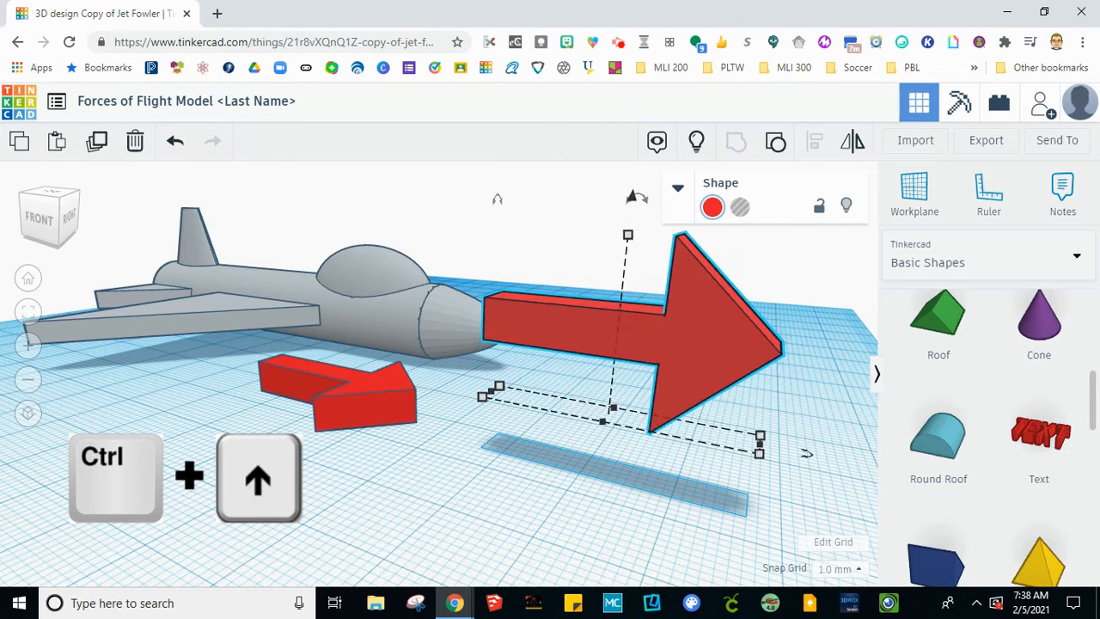
{"action": "key", "text": "ctrl+Down"}
{"action": "left_click_drag", "start_coordinate": [632, 230], "coordinate": [628, 188]}
Raise the jet off the workplane and adjust its height so it hovers at about the raised arrow's level.
{"action": "right_click_drag", "start_coordinate": [289, 365], "coordinate": [189, 375]}
{"action": "scroll", "coordinate": [85, 353], "scroll_direction": "down", "scroll_amount": 5}
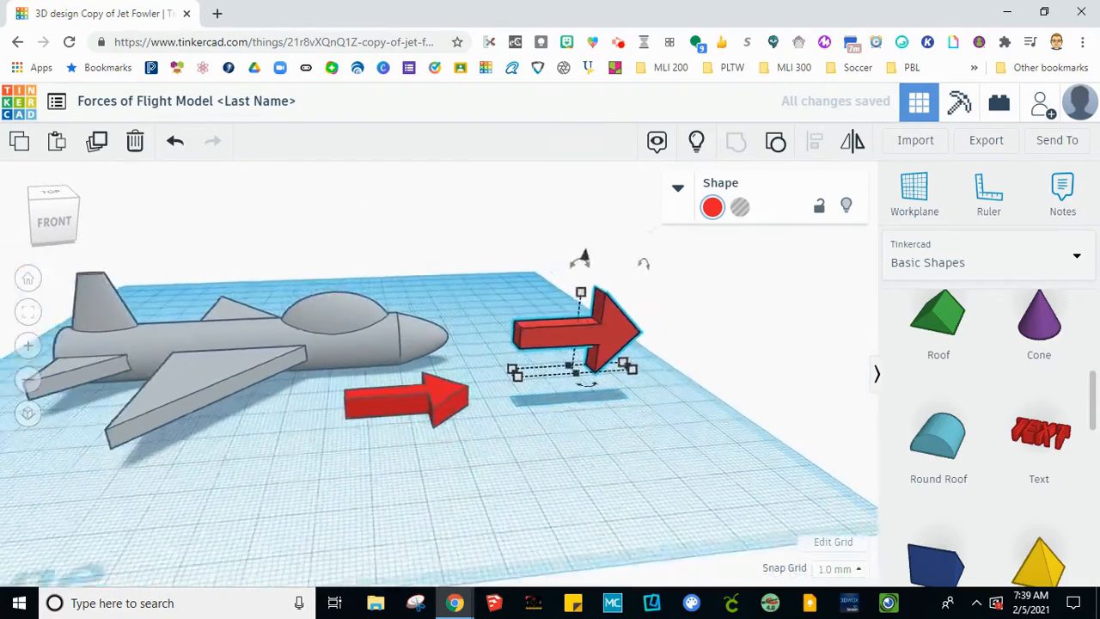
{"action": "right_click_drag", "start_coordinate": [96, 363], "coordinate": [283, 369]}
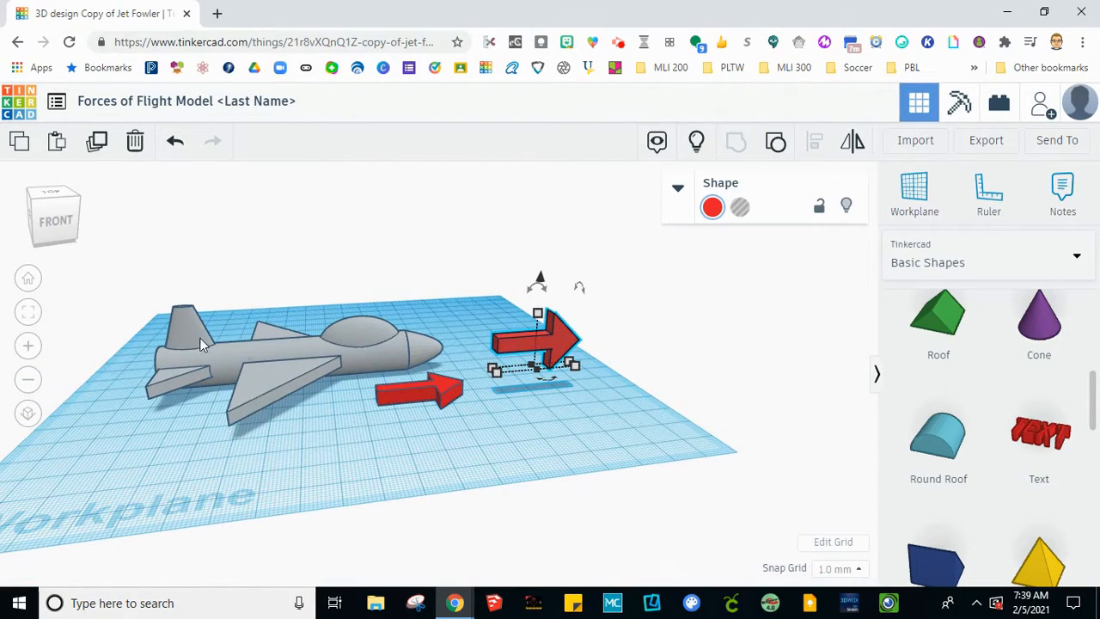
{"action": "left_click", "coordinate": [394, 362]}
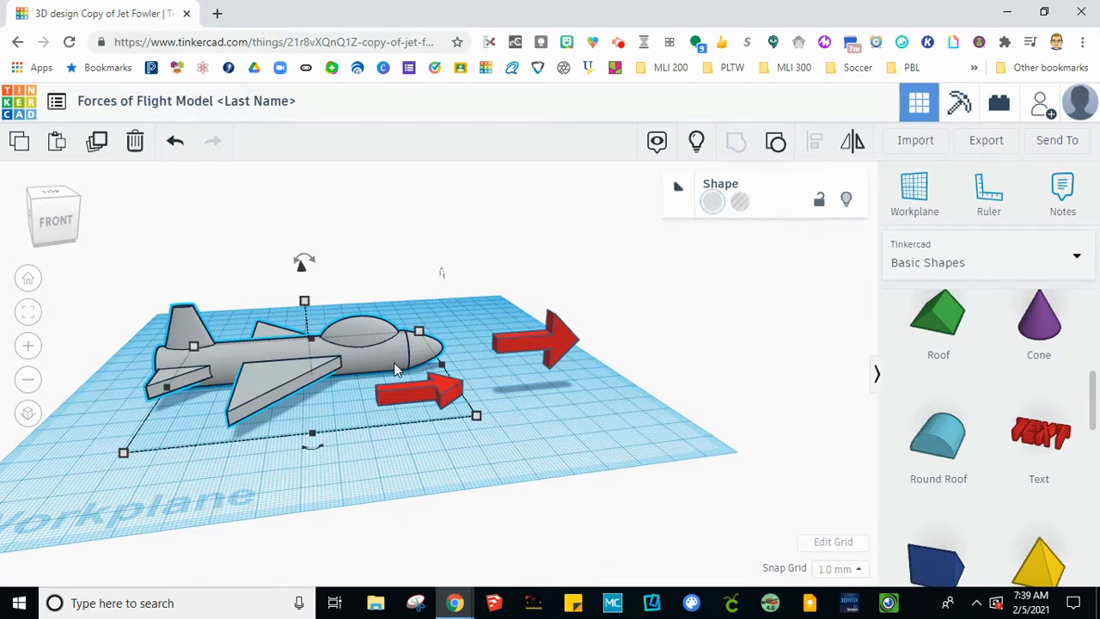
{"action": "key", "text": "ctrl+Up"}
{"action": "key", "text": "ctrl+Up"}
{"action": "key", "text": "ctrl+Up"}
{"action": "key", "text": "ctrl+Up"}
{"action": "key", "text": "ctrl+Up"}
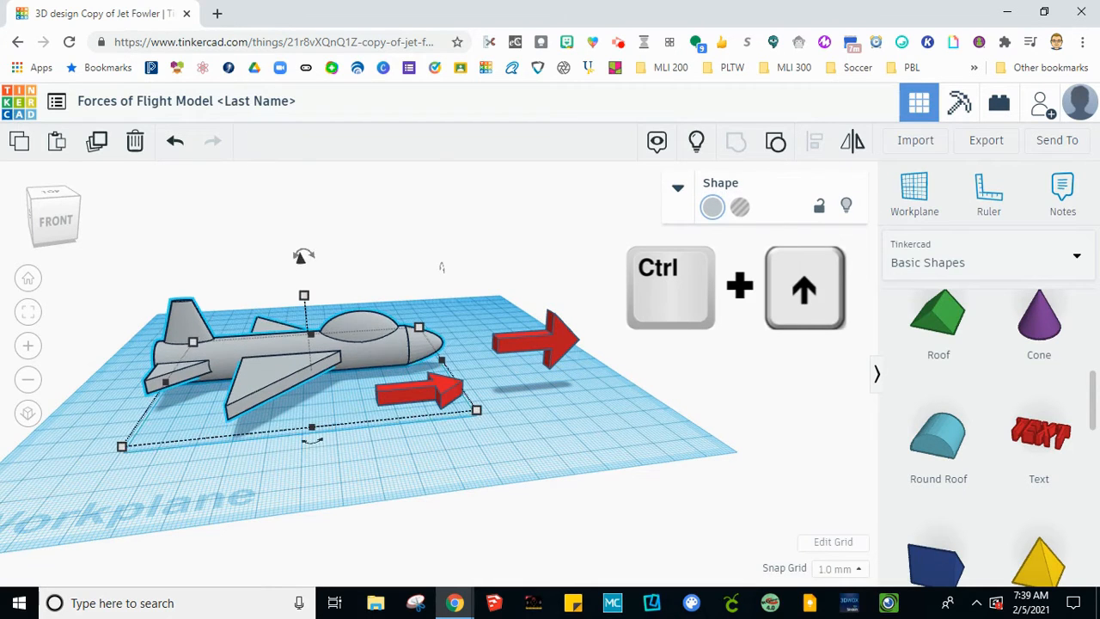
{"action": "key", "text": "ctrl+Up"}
{"action": "key", "text": "ctrl+Up"}
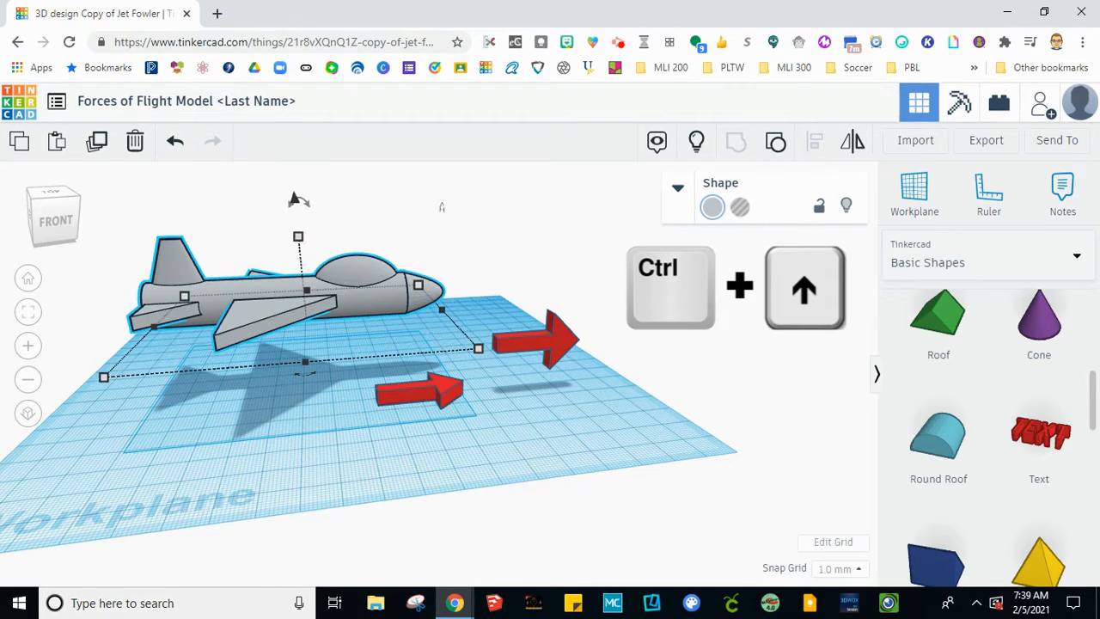
{"action": "key", "text": "ctrl+Down"}
{"action": "key", "text": "ctrl+Down"}
{"action": "key", "text": "ctrl+Down"}
{"action": "key", "text": "ctrl+Down"}
{"action": "key", "text": "ctrl+Down"}
{"action": "key", "text": "ctrl+Down"}
{"action": "key", "text": "ctrl+Down"}
{"action": "key", "text": "ctrl+Down"}
{"action": "key", "text": "ctrl+Down"}
{"action": "key", "text": "ctrl+Down"}
{"action": "key", "text": "ctrl+Down"}
{"action": "key", "text": "ctrl+Down"}
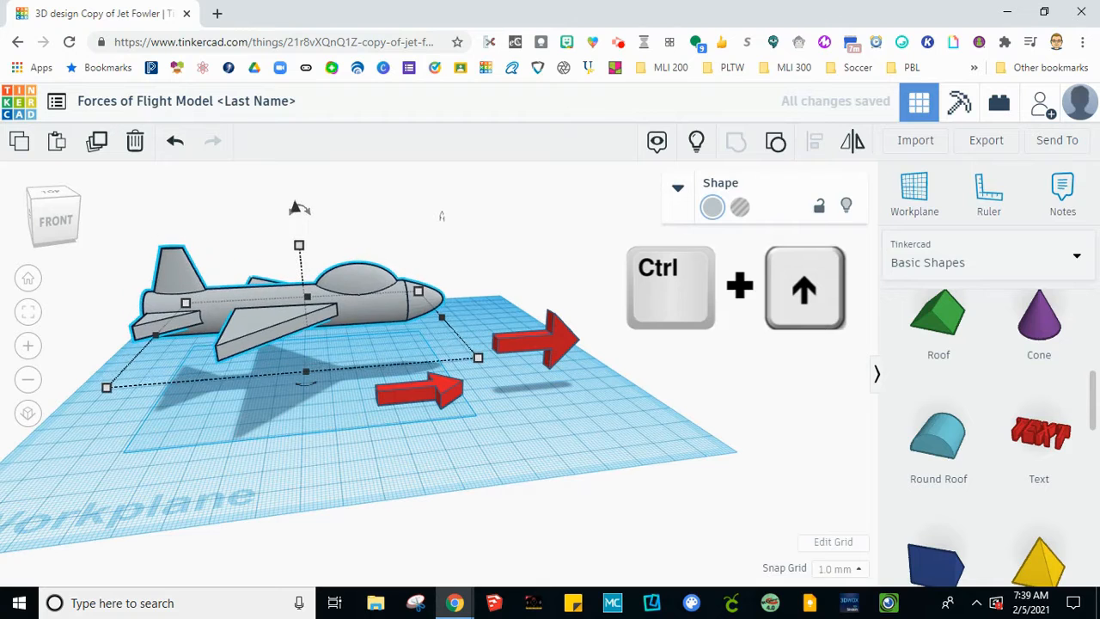
Rotate the raised arrow to point straight up and move it over to the jet's fuselage.
{"action": "left_click", "coordinate": [573, 348]}
{"action": "left_click_drag", "start_coordinate": [572, 348], "coordinate": [537, 340]}
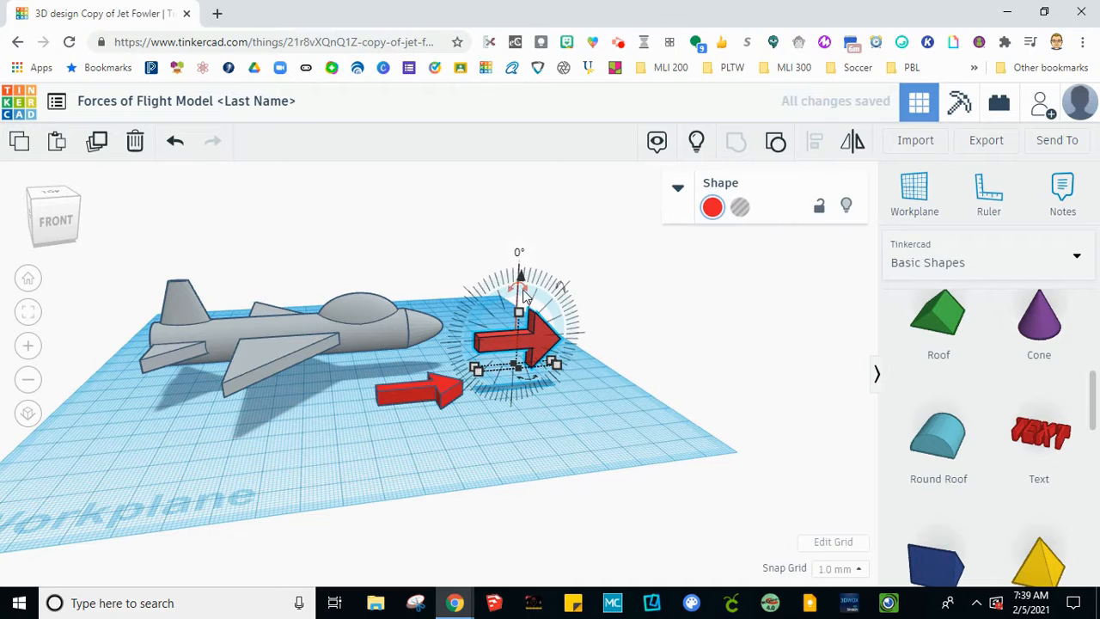
{"action": "left_click_drag", "start_coordinate": [516, 292], "coordinate": [306, 304]}
Nudge the vertical arrow onto the fuselage centerline and raise it above the jet, to 33 mm over the workplane.
{"action": "right_click_drag", "start_coordinate": [464, 342], "coordinate": [466, 430]}
{"action": "key", "text": "Down"}
{"action": "key", "text": "Down"}
{"action": "key", "text": "Down"}
{"action": "key", "text": "Down"}
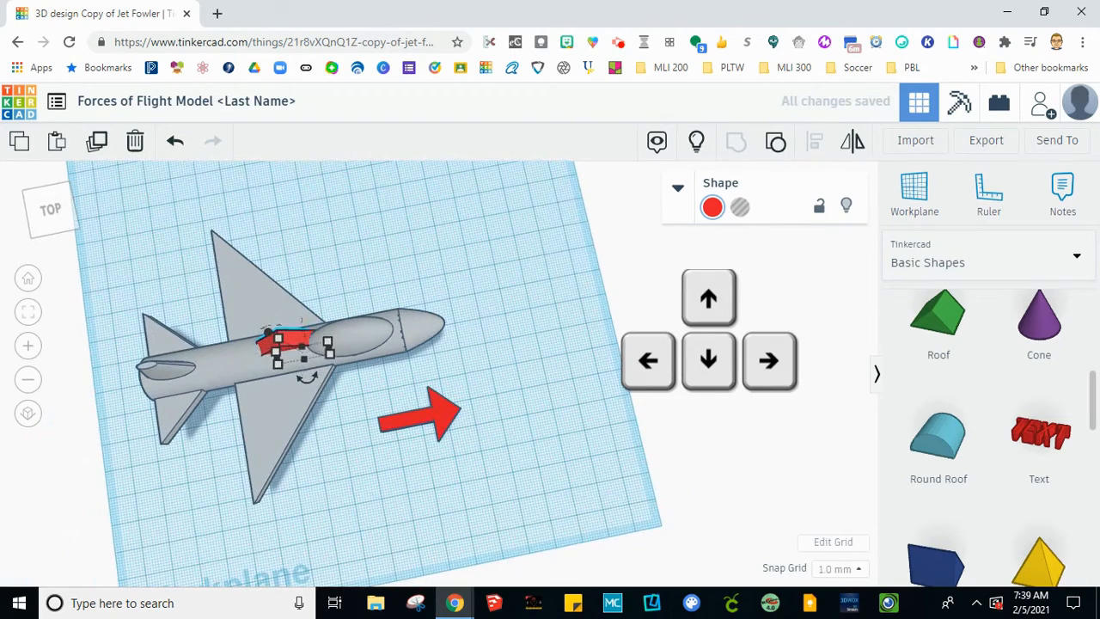
{"action": "right_click_drag", "start_coordinate": [458, 417], "coordinate": [448, 311]}
{"action": "left_click_drag", "start_coordinate": [302, 258], "coordinate": [297, 169]}
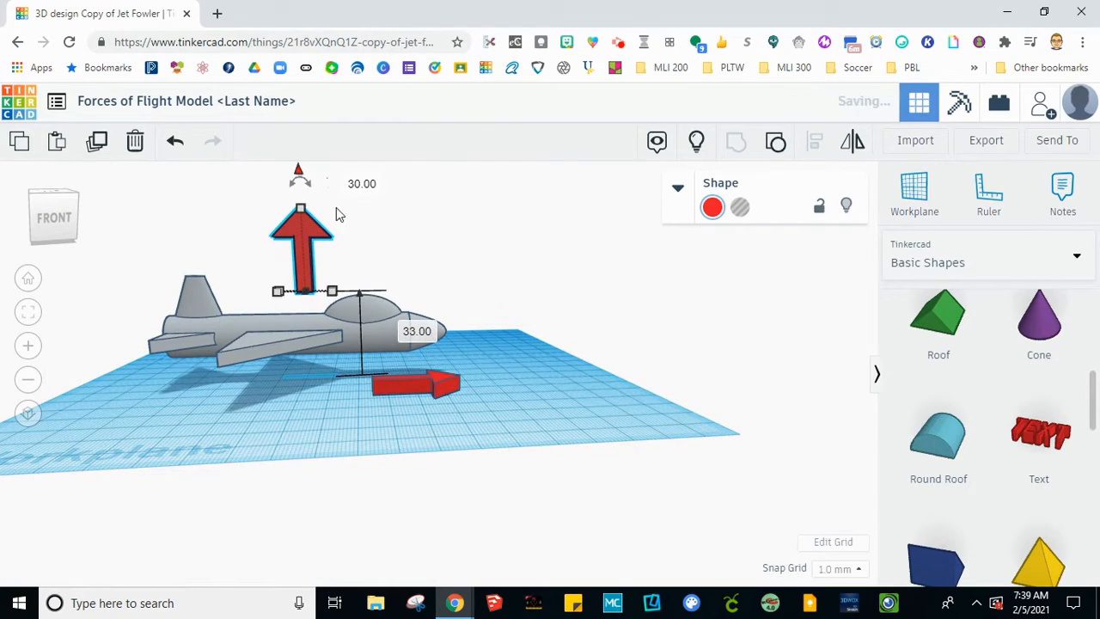
{"action": "left_click", "coordinate": [537, 362]}
Place a temporary workplane on the front face of the upward-pointing arrow.
{"action": "right_click_drag", "start_coordinate": [367, 429], "coordinate": [334, 439]}
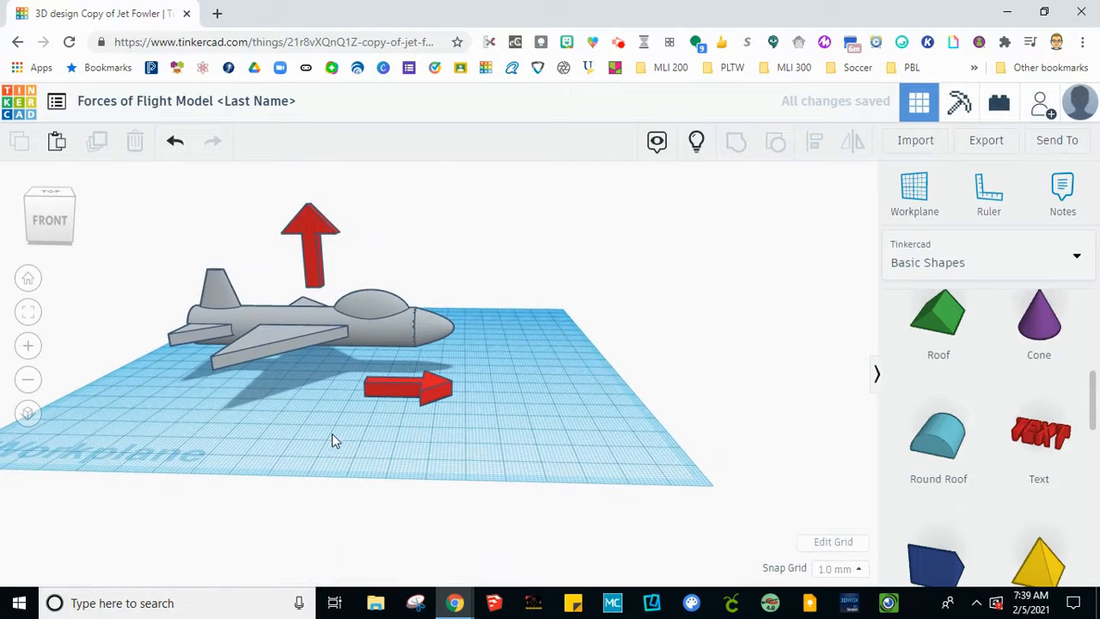
{"action": "right_click_drag", "start_coordinate": [201, 373], "coordinate": [251, 379]}
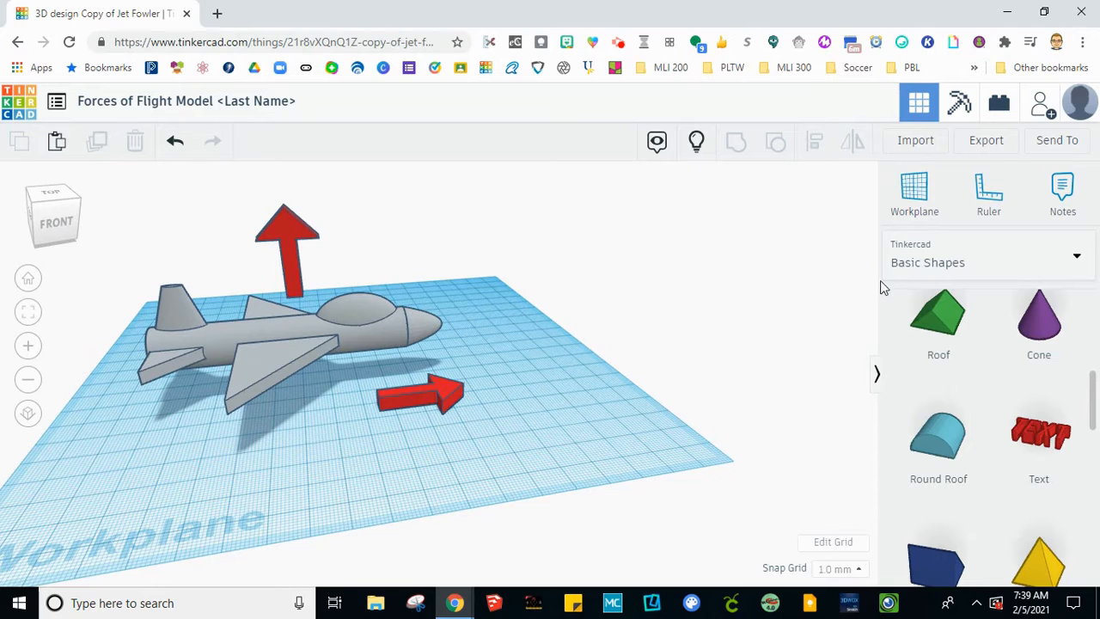
{"action": "key", "text": "w"}
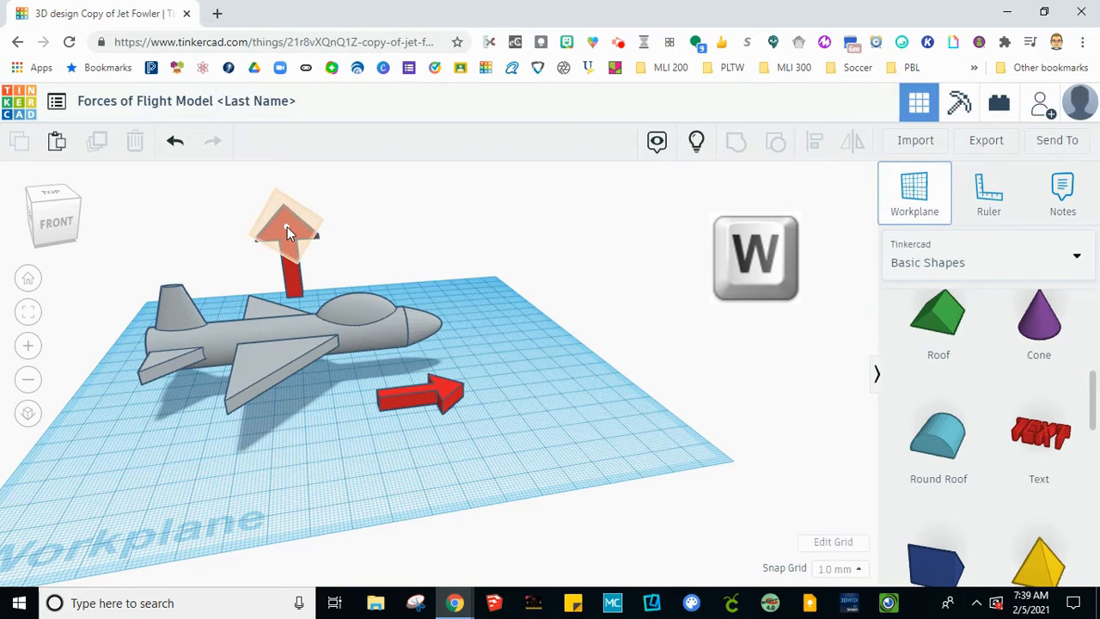
{"action": "left_click", "coordinate": [287, 227]}
{"action": "right_click_drag", "start_coordinate": [427, 341], "coordinate": [514, 357]}
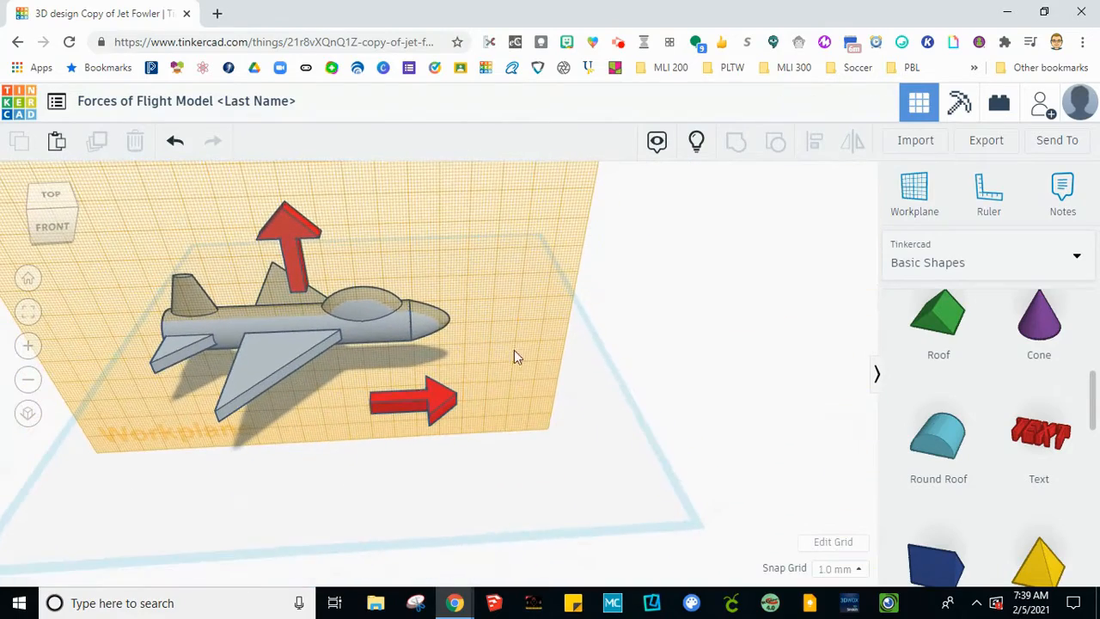
Add a Text shape on the vertical workplane just above the upward arrow's tip and bring it into close view.
{"action": "left_click", "coordinate": [1066, 443]}
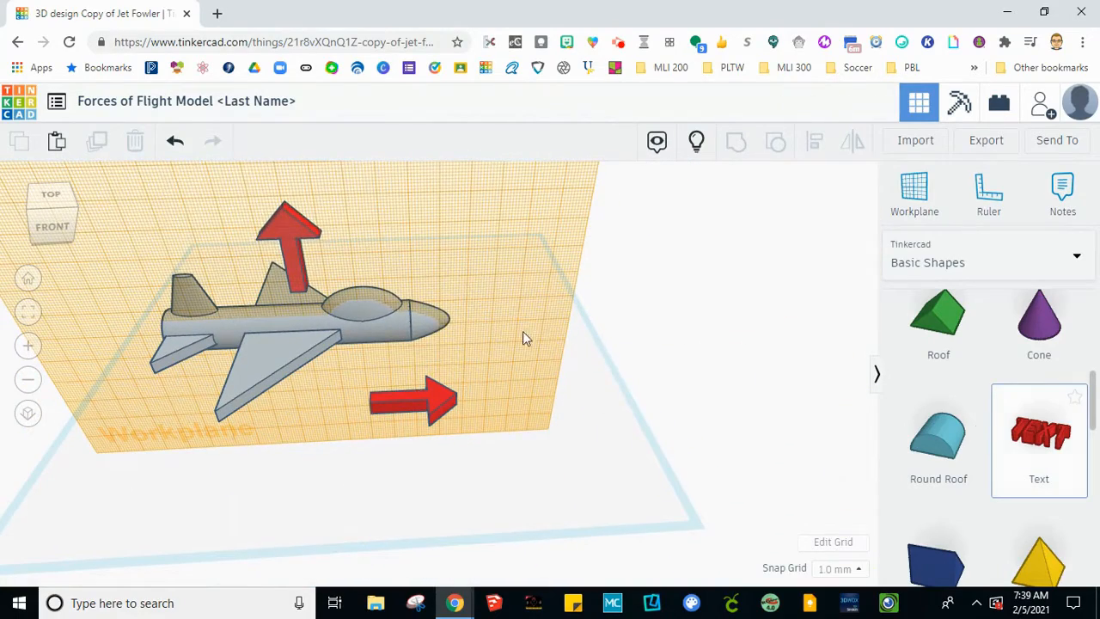
{"action": "left_click", "coordinate": [280, 165]}
{"action": "right_click_drag", "start_coordinate": [364, 312], "coordinate": [330, 273]}
{"action": "scroll", "coordinate": [364, 306], "scroll_direction": "down", "scroll_amount": 3}
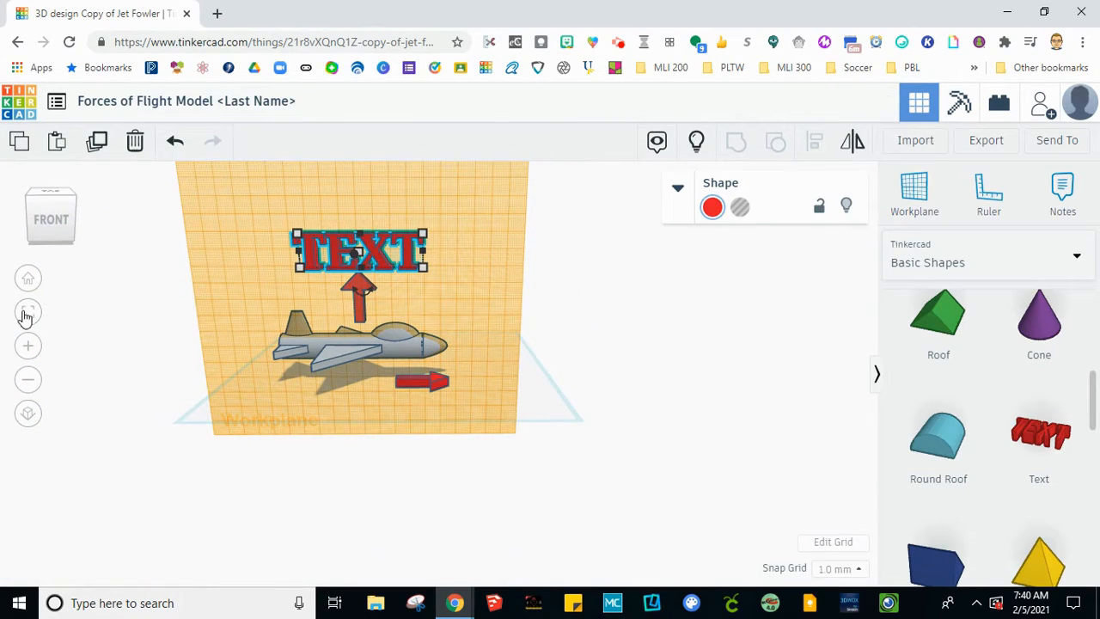
{"action": "key", "text": "f"}
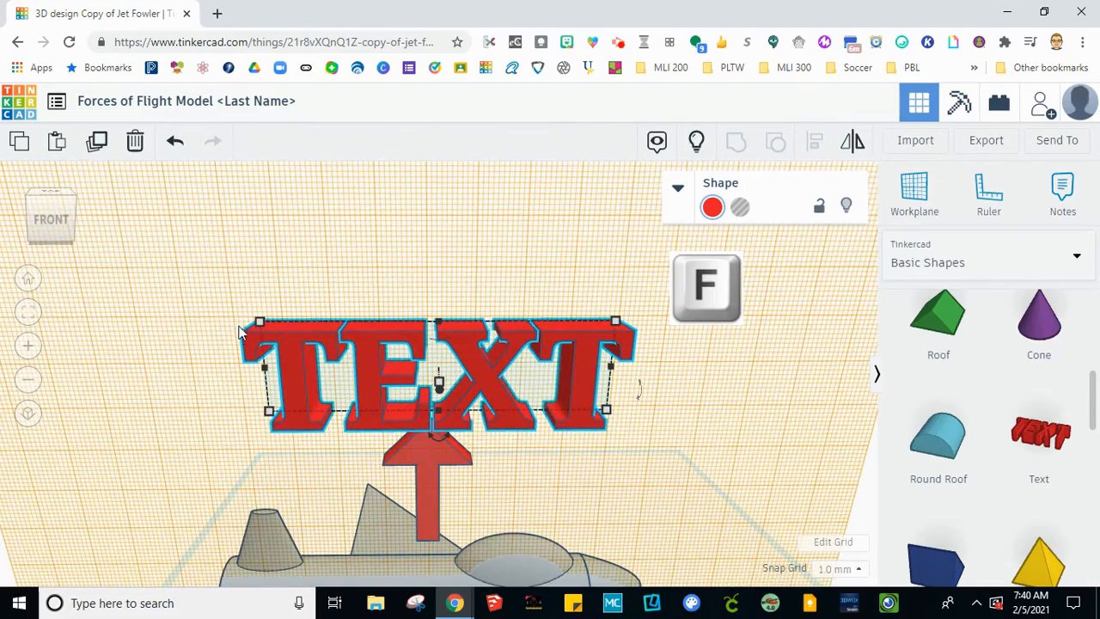
Resize the text to 3 mm thick with a smaller face, and center it just above the upward arrow's tip.
{"action": "right_click_drag", "start_coordinate": [485, 411], "coordinate": [434, 397]}
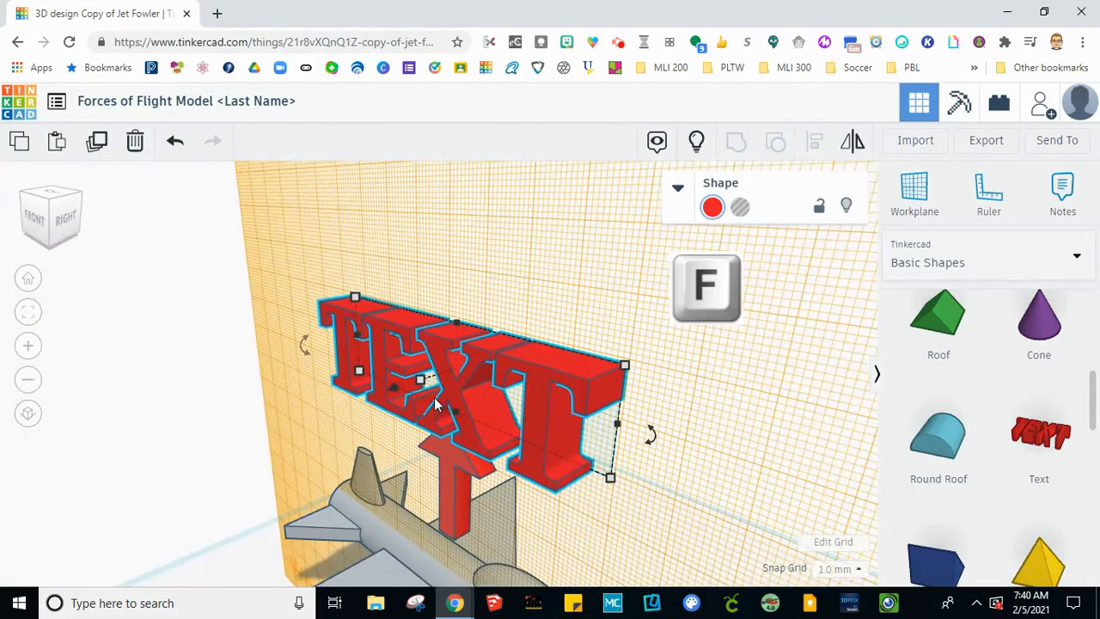
{"action": "left_click_drag", "start_coordinate": [419, 379], "coordinate": [447, 376]}
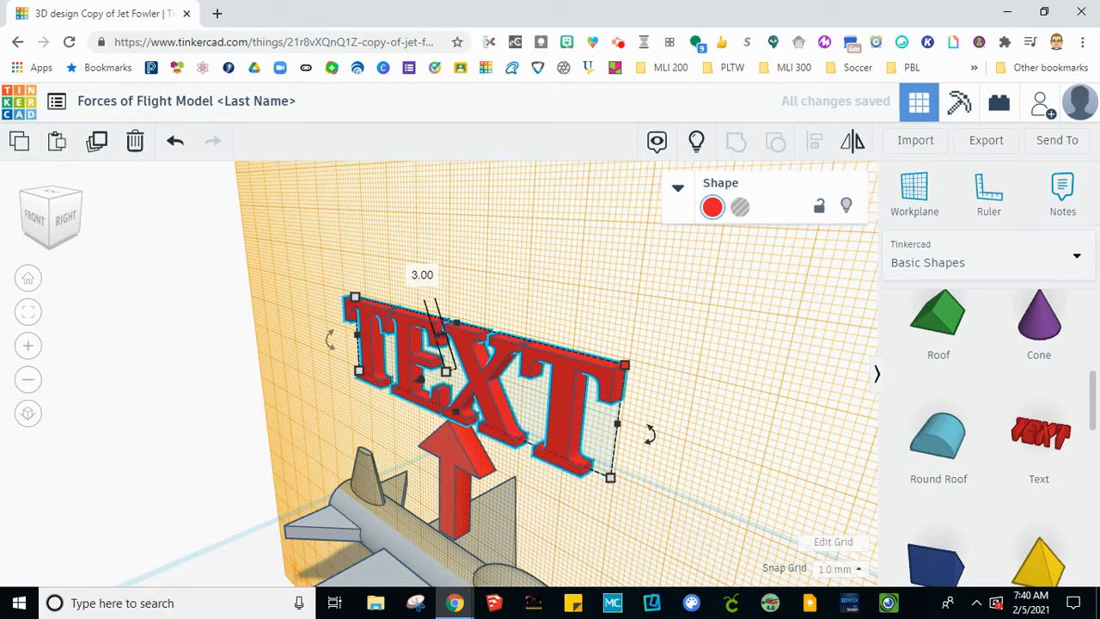
{"action": "left_click_drag", "start_coordinate": [610, 477], "coordinate": [496, 417]}
{"action": "right_click_drag", "start_coordinate": [652, 467], "coordinate": [696, 445]}
{"action": "left_click_drag", "start_coordinate": [497, 384], "coordinate": [467, 395]}
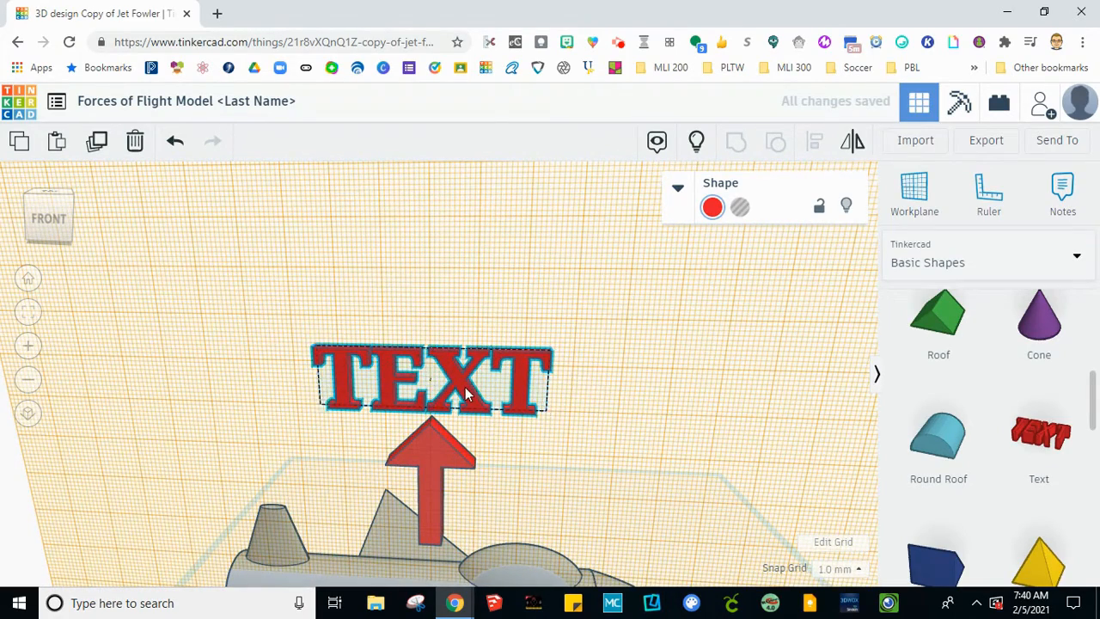
{"action": "left_click", "coordinate": [730, 404]}
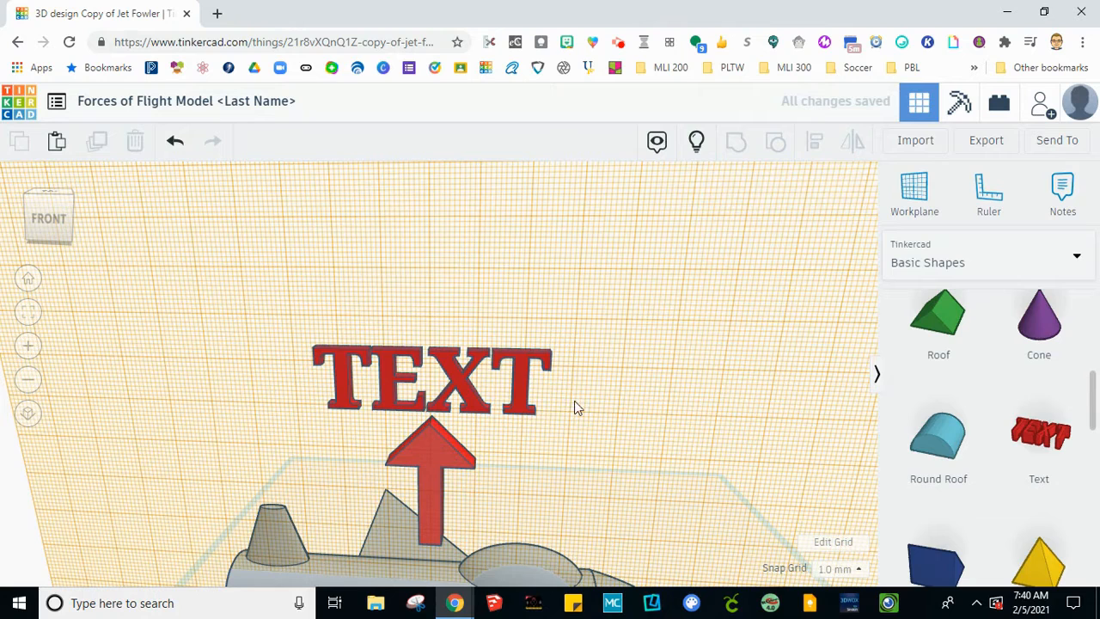
Change the wording of the text shape above the arrow to "Lift".
{"action": "left_click", "coordinate": [526, 406]}
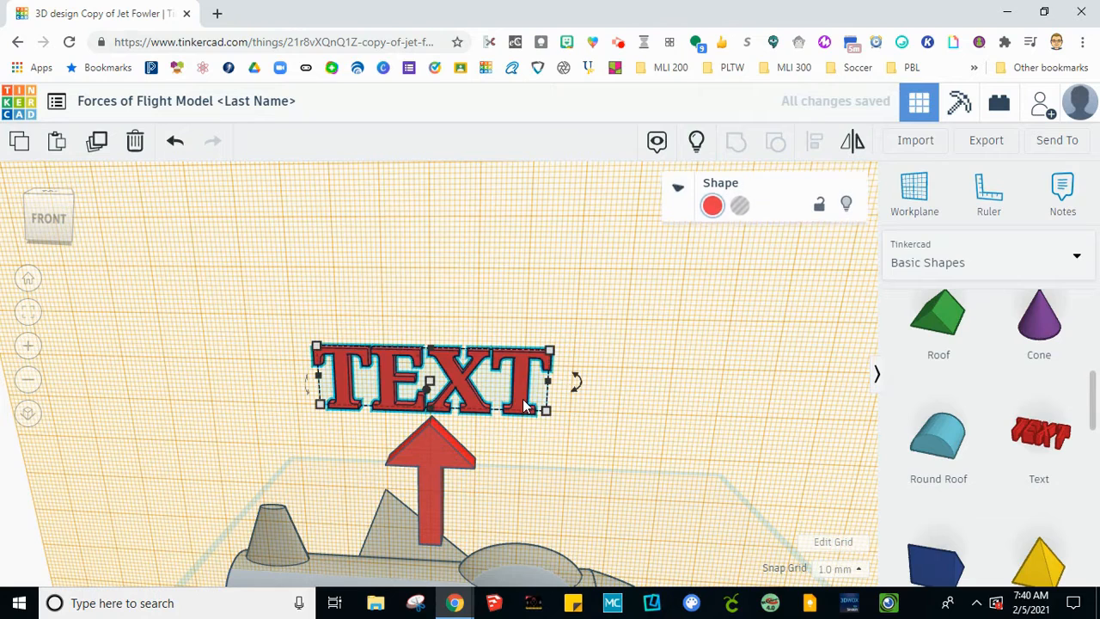
{"action": "left_click", "coordinate": [678, 190]}
{"action": "left_click", "coordinate": [743, 335]}
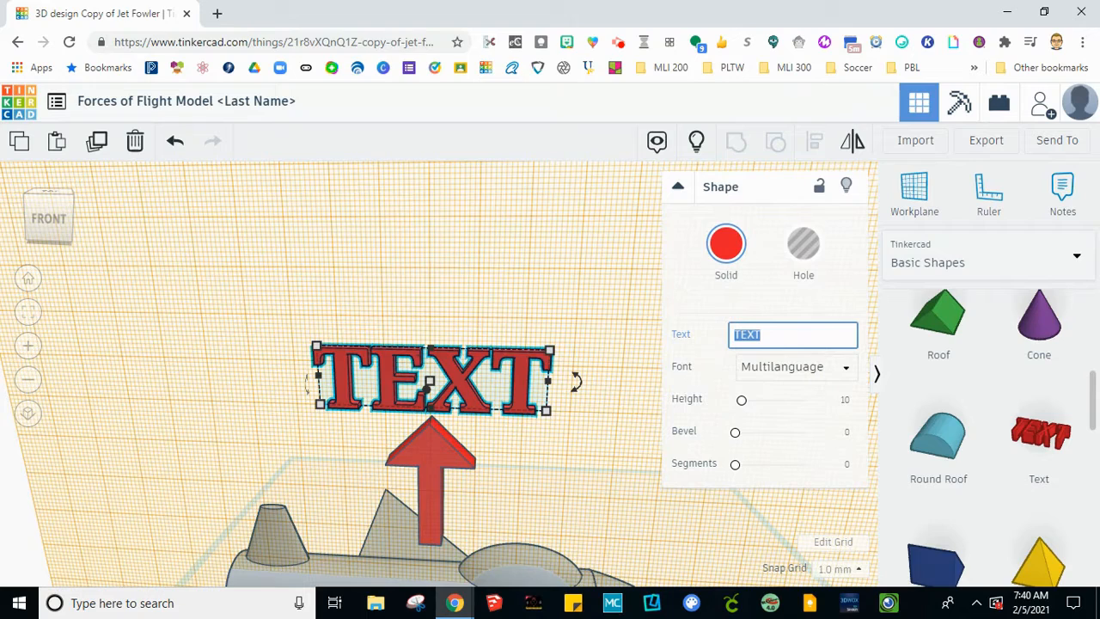
{"action": "type", "text": "Lift"}
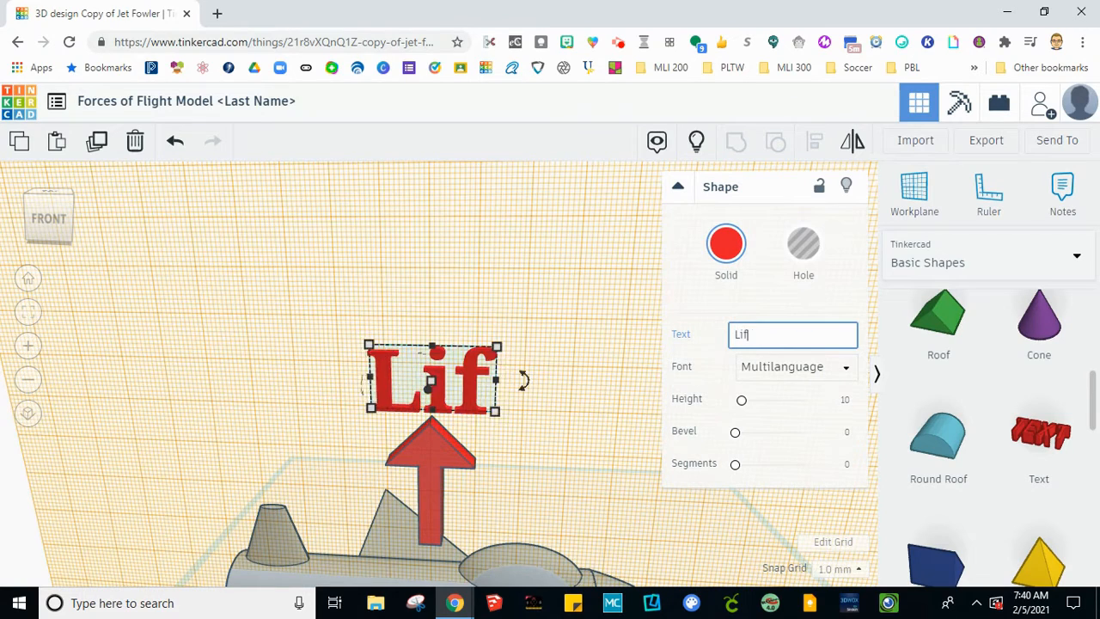
{"action": "left_click", "coordinate": [651, 443]}
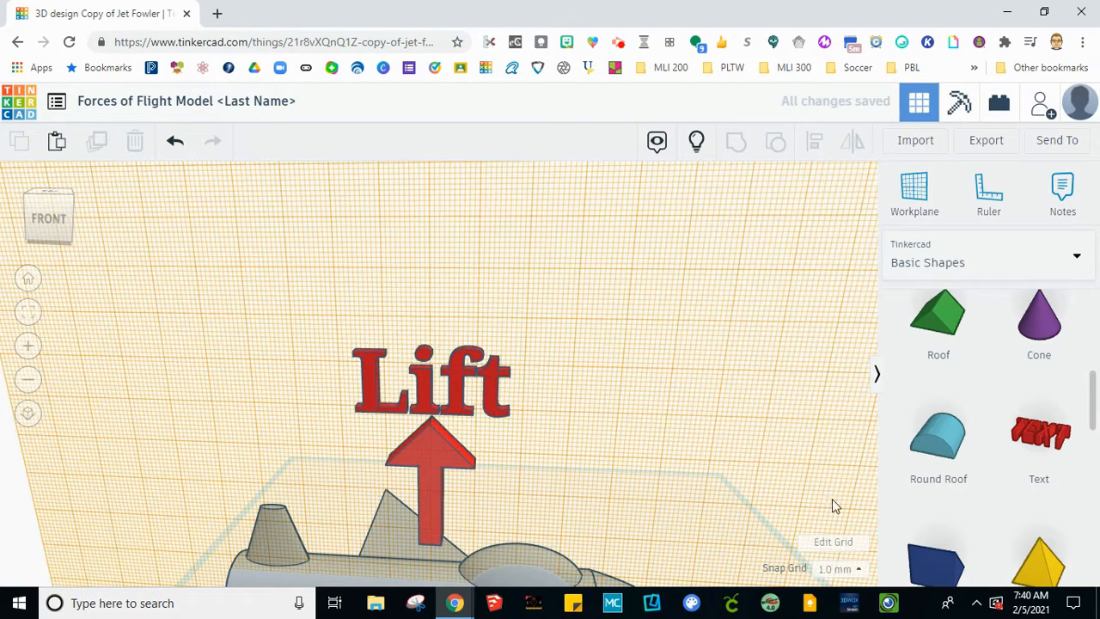
Return the temporary vertical workplane to the original horizontal base workplane.
{"action": "scroll", "coordinate": [872, 406], "scroll_direction": "down", "scroll_amount": 5}
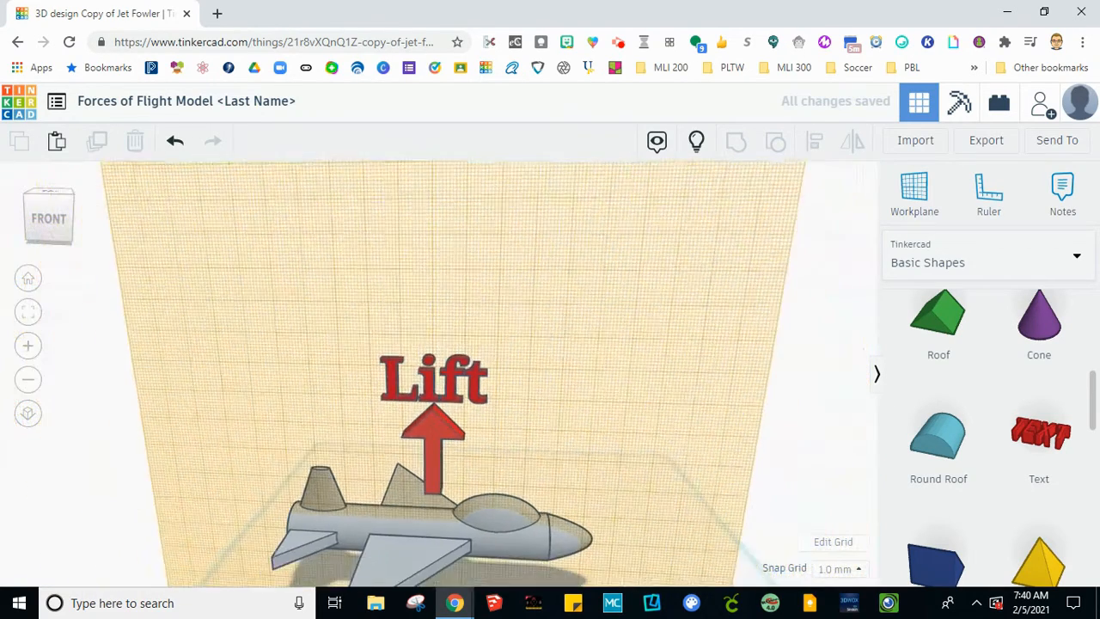
{"action": "left_click", "coordinate": [926, 196]}
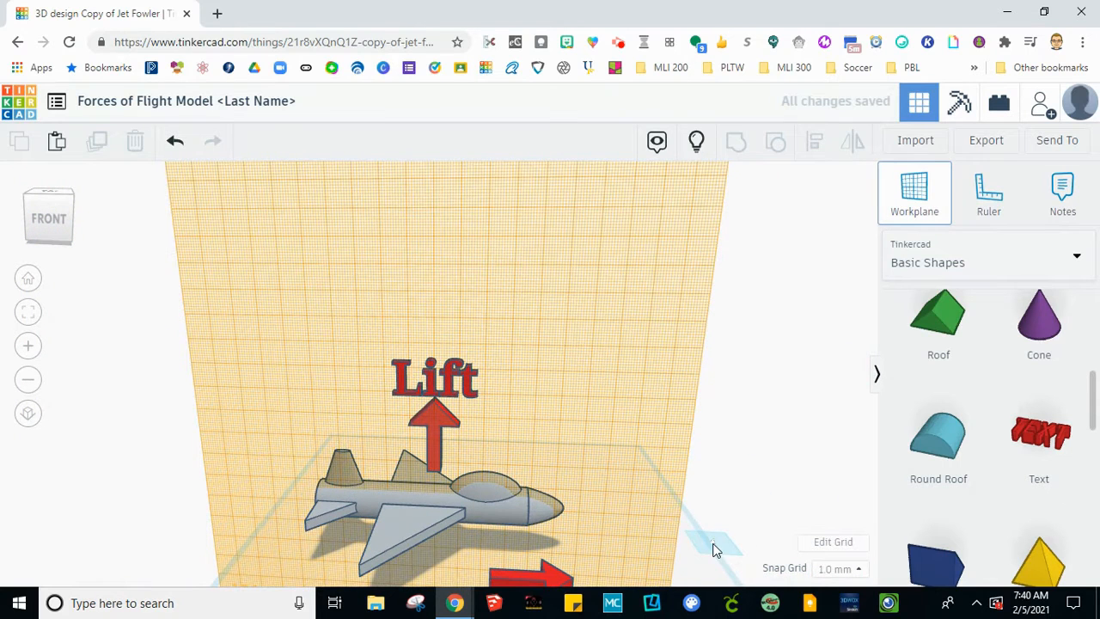
{"action": "left_click", "coordinate": [709, 552]}
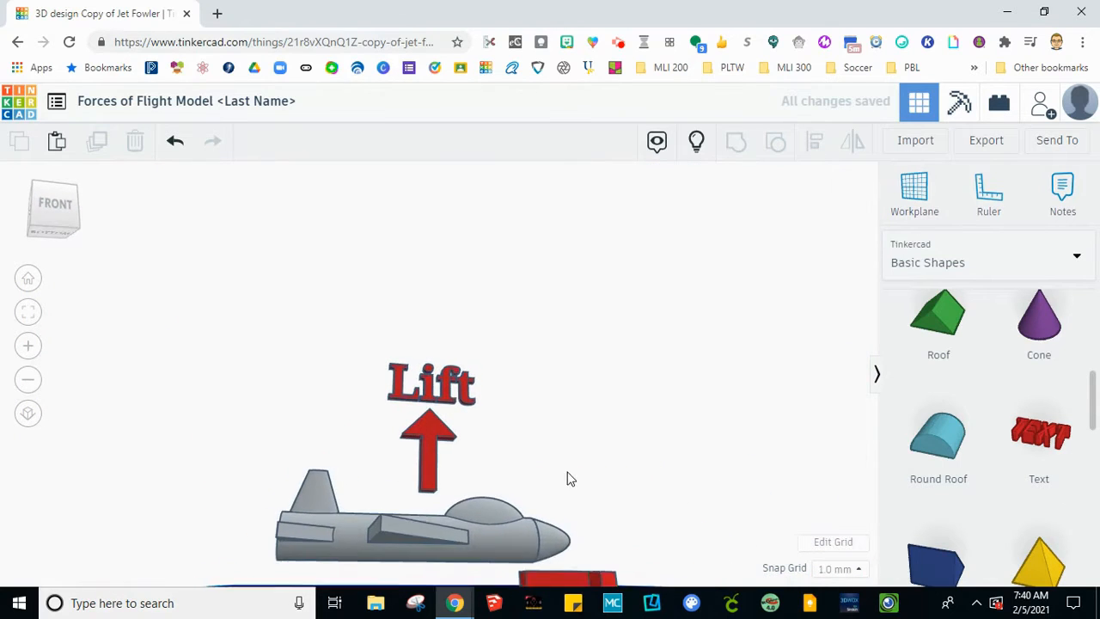
Recolor the Lift label to solid blue.
{"action": "left_click", "coordinate": [432, 382]}
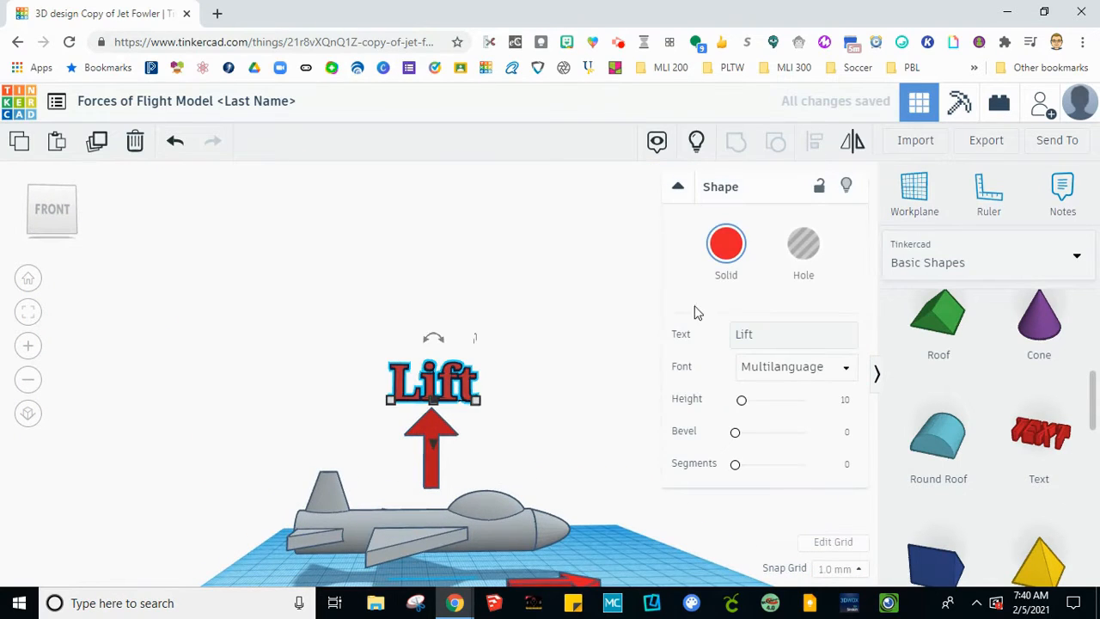
{"action": "left_click", "coordinate": [741, 251]}
{"action": "left_click", "coordinate": [852, 387]}
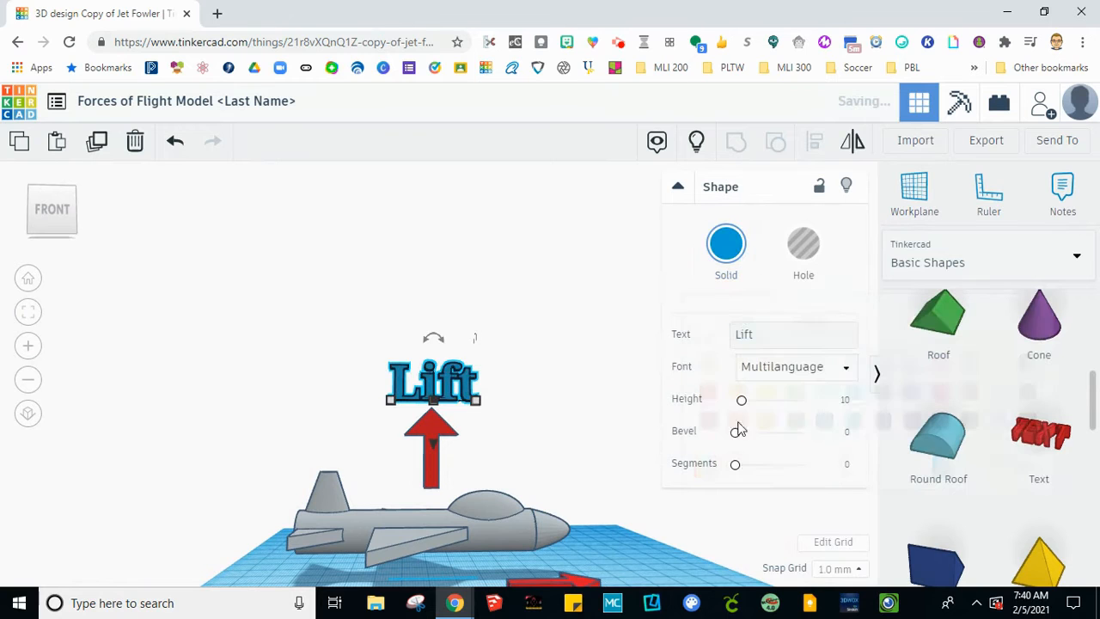
{"action": "left_click", "coordinate": [625, 454]}
Hide the Fly text and the horizontal arrow lying on the workplane.
{"action": "right_click_drag", "start_coordinate": [625, 454], "coordinate": [533, 480]}
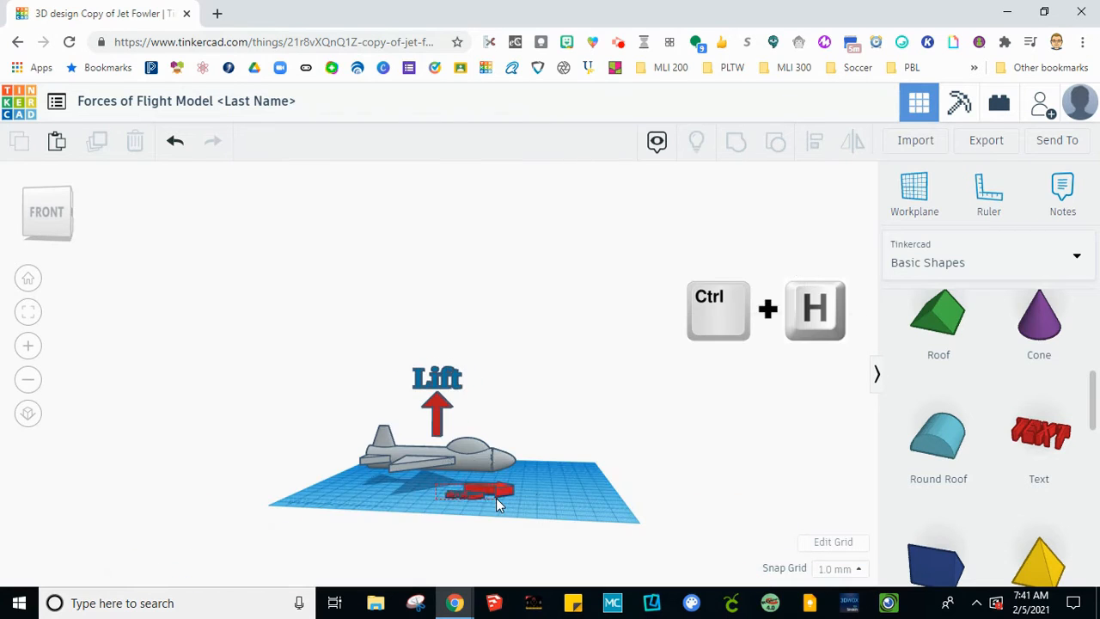
{"action": "left_click", "coordinate": [497, 492], "text": "shift"}
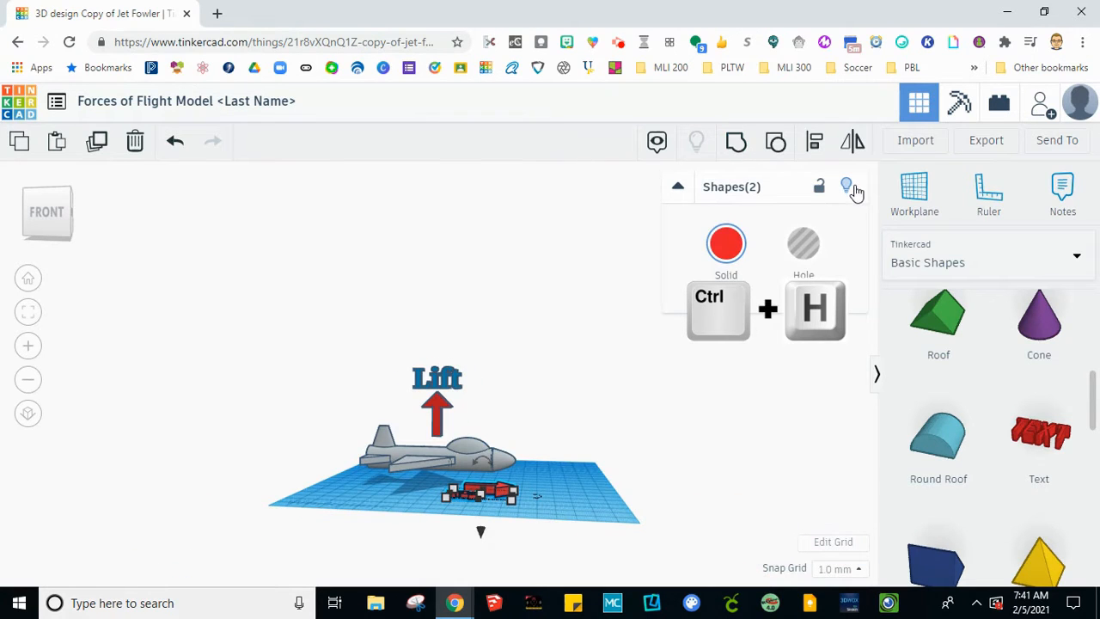
{"action": "left_click", "coordinate": [851, 188]}
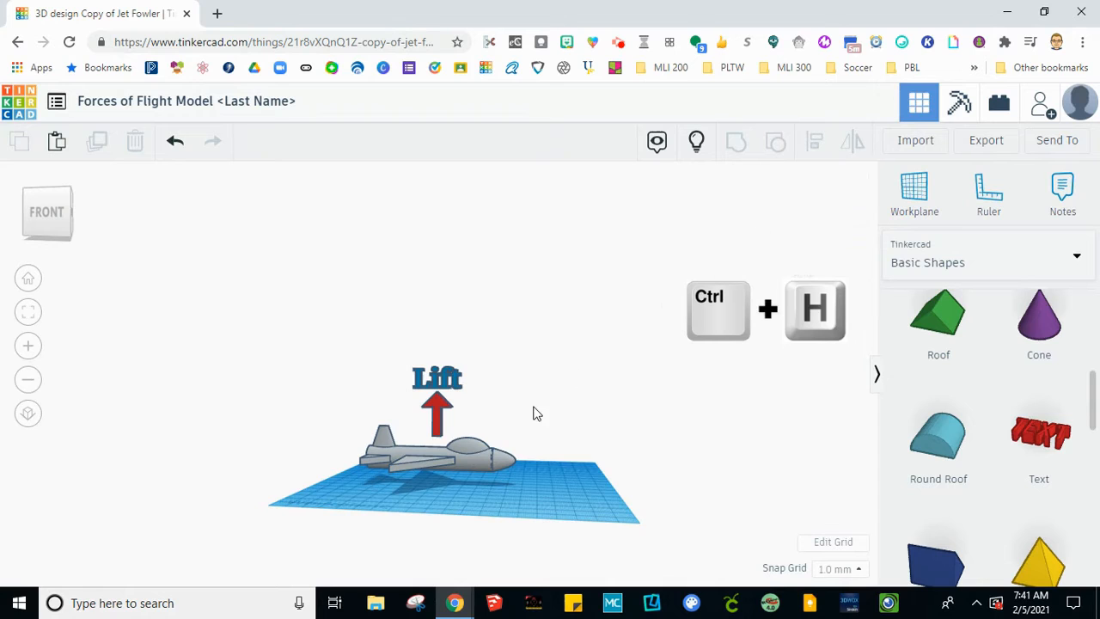
Select the jet, upward arrow and Lift label together and raise them well above the workplane.
{"action": "left_click_drag", "start_coordinate": [533, 408], "coordinate": [613, 484]}
{"action": "left_click_drag", "start_coordinate": [494, 495], "coordinate": [520, 499]}
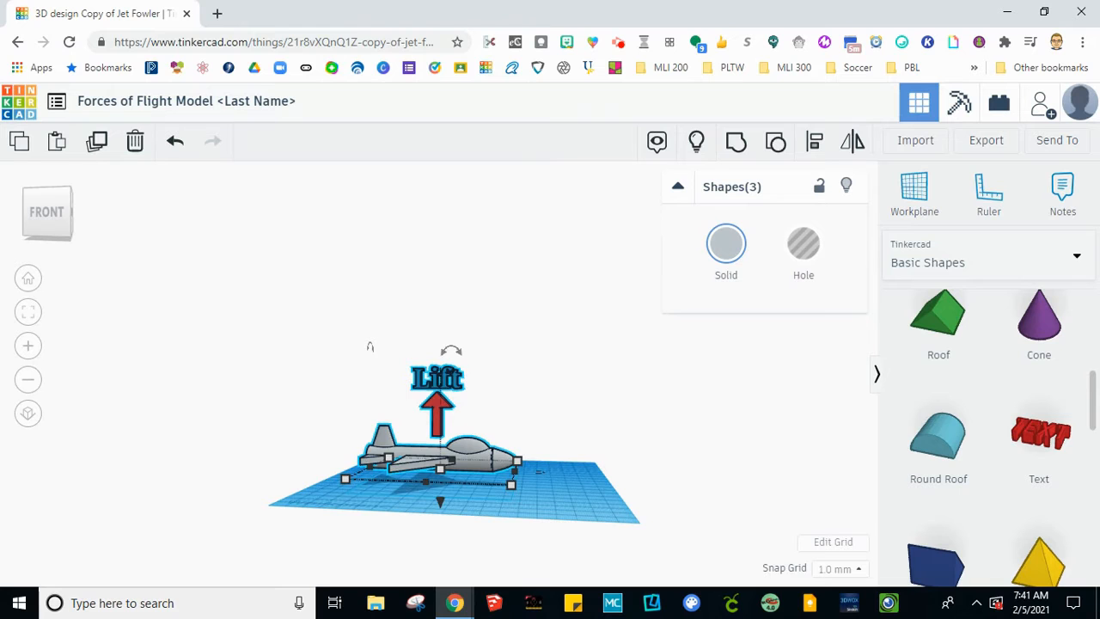
{"action": "key", "text": "ctrl+Up"}
{"action": "key", "text": "ctrl+Up"}
{"action": "key", "text": "ctrl+Up"}
{"action": "key", "text": "ctrl+Up"}
{"action": "key", "text": "ctrl+Up"}
{"action": "key", "text": "ctrl+Up"}
{"action": "key", "text": "ctrl+Up"}
{"action": "key", "text": "ctrl+Up"}
{"action": "key", "text": "ctrl+Up"}
{"action": "key", "text": "ctrl+Up"}
{"action": "key", "text": "ctrl+Up"}
{"action": "key", "text": "ctrl+Up"}
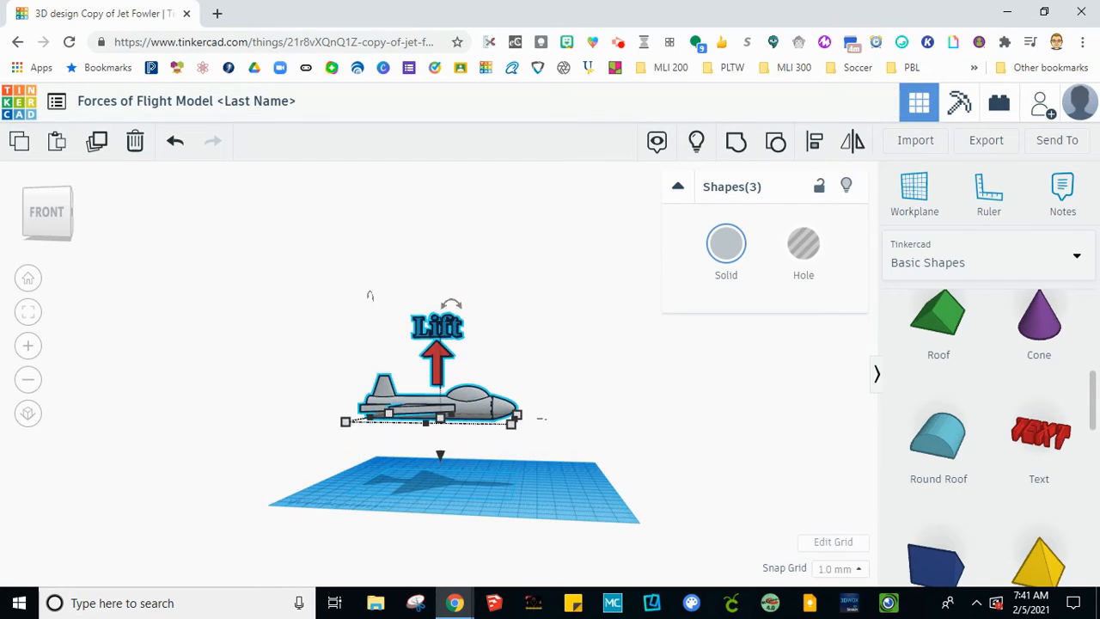
{"action": "left_click", "coordinate": [718, 420]}
Shift the jet, upward arrow and Lift label together in the nose direction to roughly center them lengthwise over the workplane.
{"action": "right_click_drag", "start_coordinate": [690, 422], "coordinate": [563, 379]}
{"action": "left_click_drag", "start_coordinate": [391, 458], "coordinate": [521, 467]}
{"action": "key", "text": "Right"}
{"action": "key", "text": "Right"}
{"action": "key", "text": "Right"}
{"action": "key", "text": "Right"}
{"action": "key", "text": "Right"}
{"action": "key", "text": "Right"}
{"action": "key", "text": "Right"}
{"action": "key", "text": "Right"}
{"action": "key", "text": "Right"}
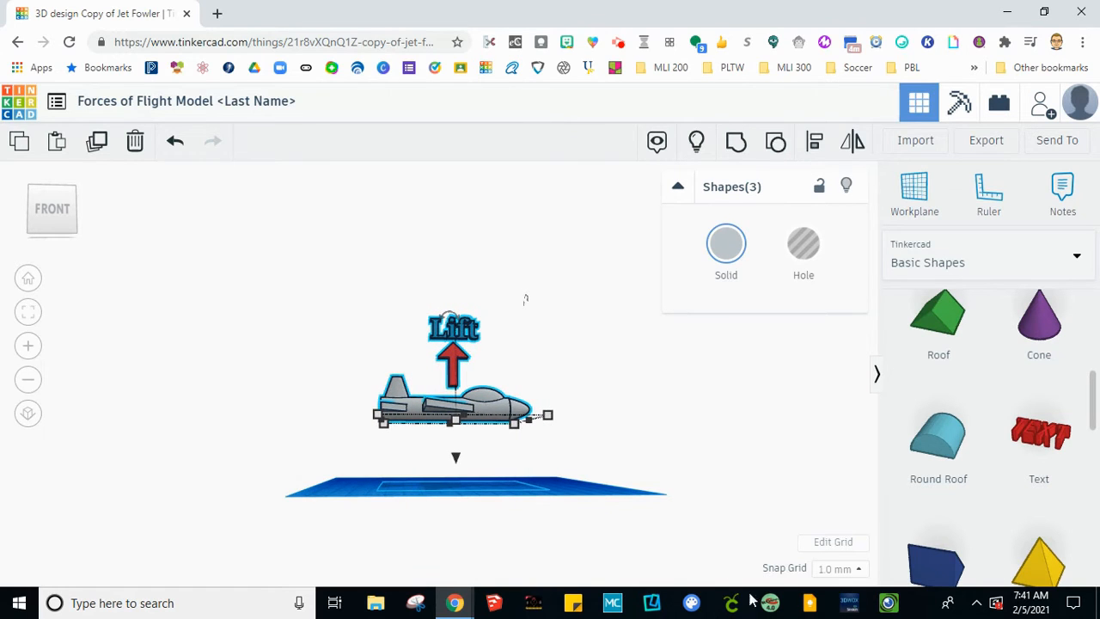
{"action": "left_click", "coordinate": [744, 415]}
Show all hidden shapes in the design again.
{"action": "right_click_drag", "start_coordinate": [745, 415], "coordinate": [718, 464]}
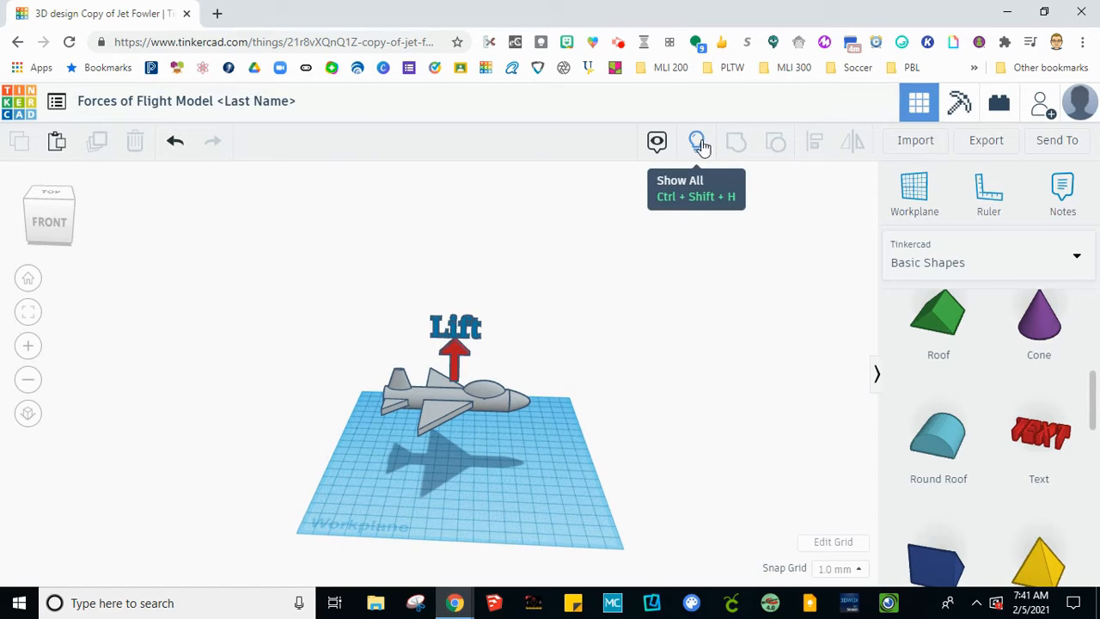
{"action": "left_click", "coordinate": [698, 143]}
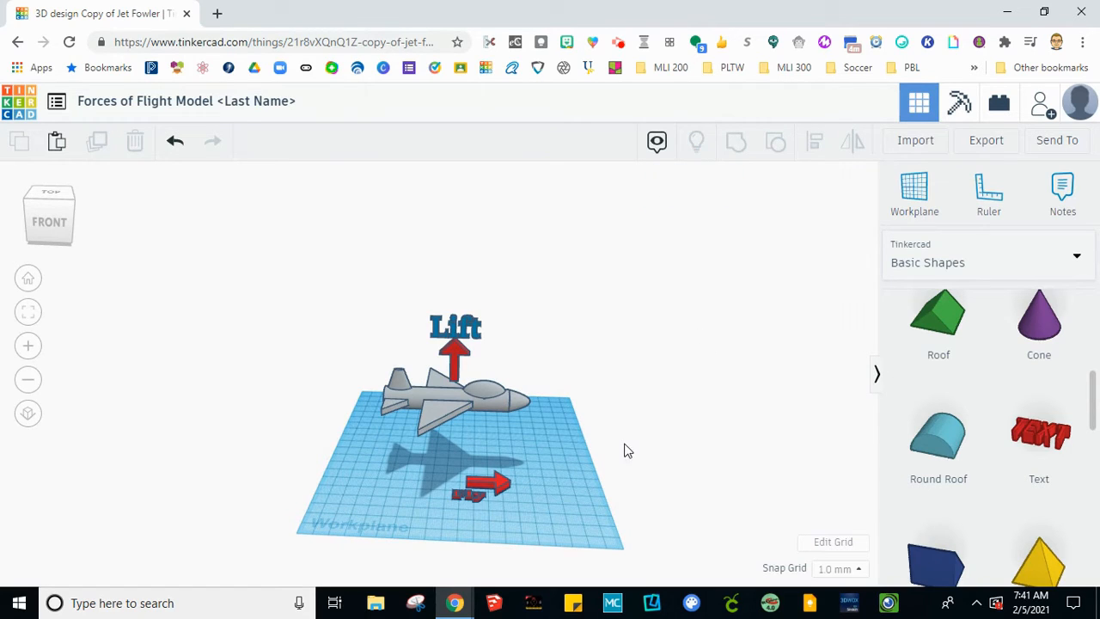
Examine the horizontal arrow beside the Fly text up close, and return to a view of the whole model.
{"action": "left_click", "coordinate": [492, 488]}
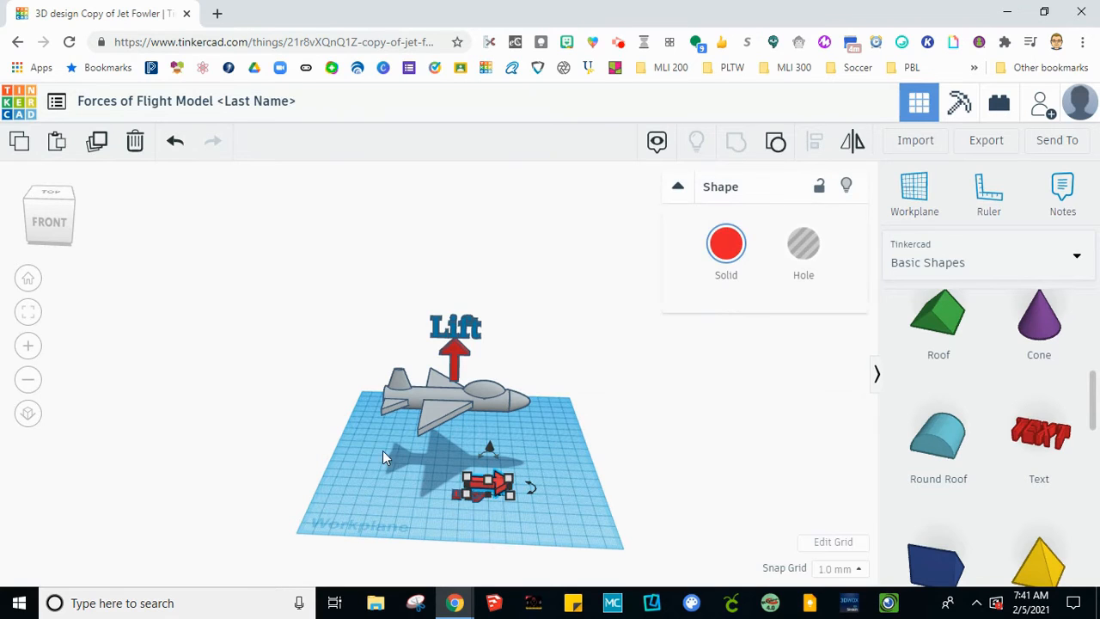
{"action": "key", "text": "f"}
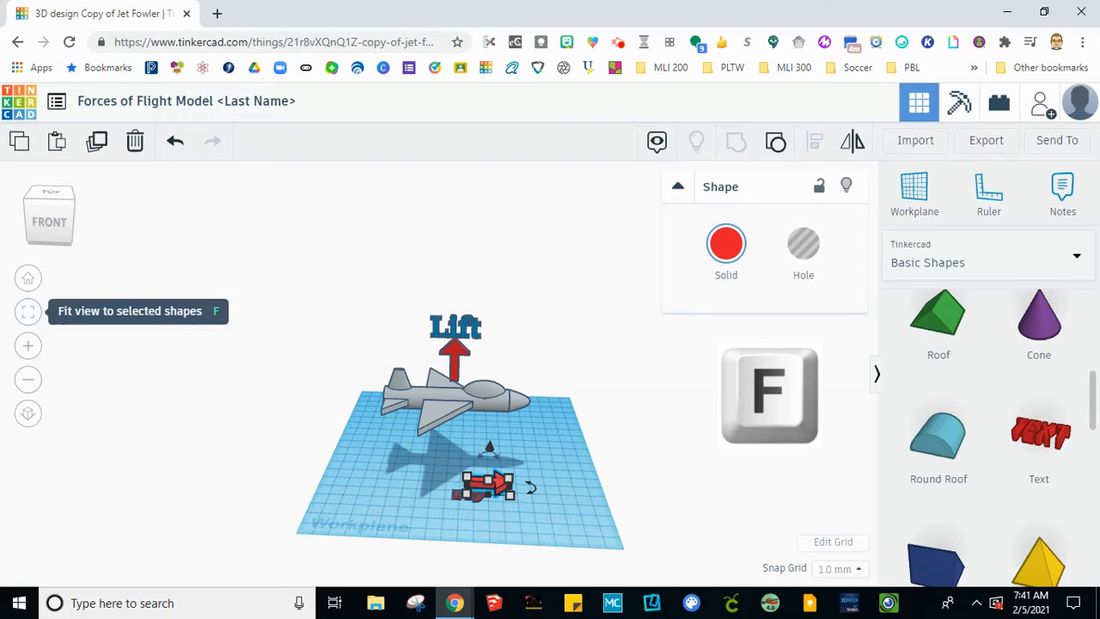
{"action": "left_click", "coordinate": [27, 311]}
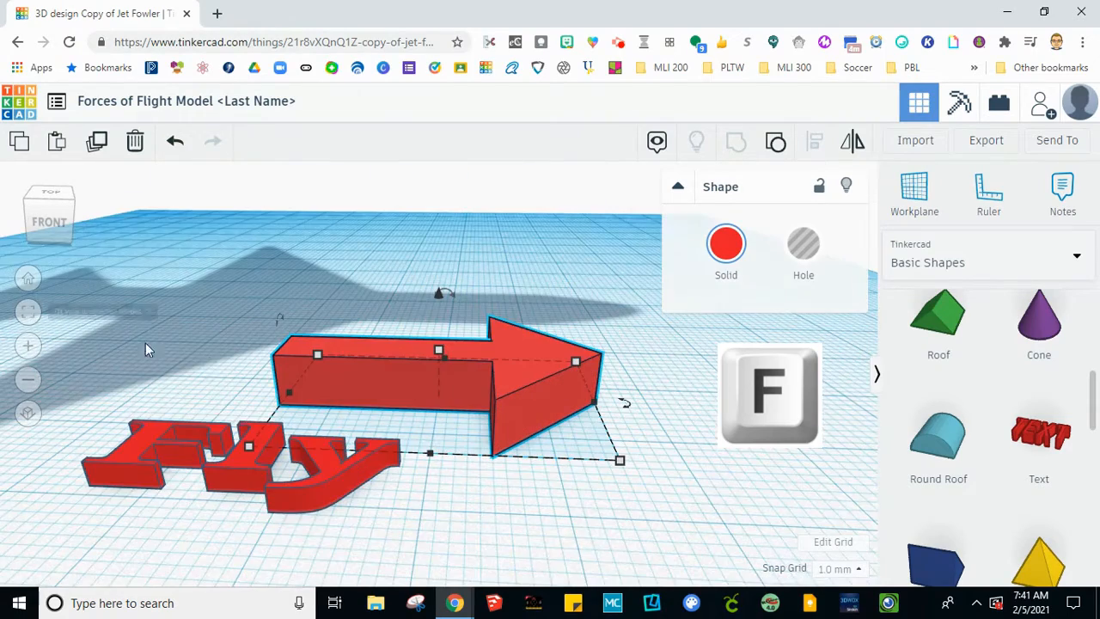
{"action": "scroll", "coordinate": [337, 391], "scroll_direction": "down", "scroll_amount": 5}
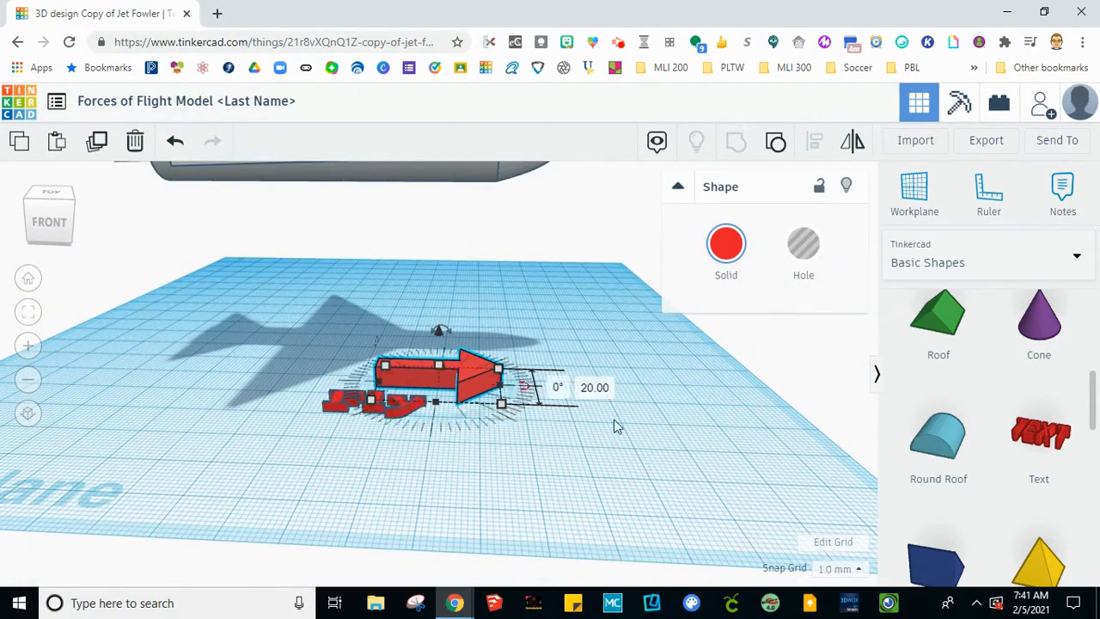
{"action": "scroll", "coordinate": [620, 427], "scroll_direction": "down", "scroll_amount": 6}
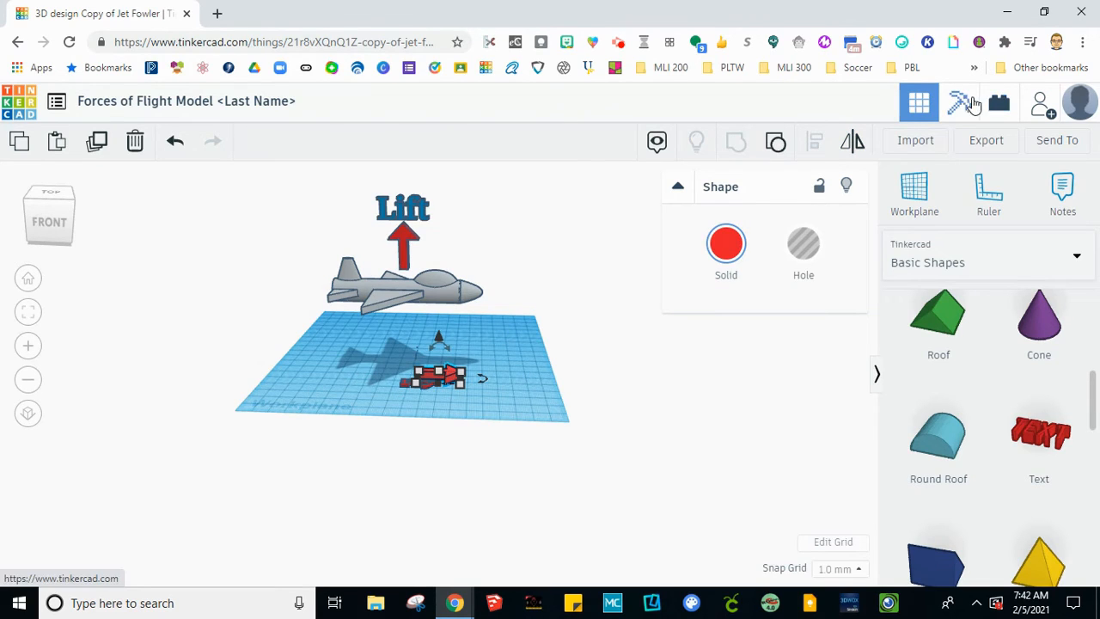
Review the Send options for sharing the design, and clear the arrow selection.
{"action": "left_click", "coordinate": [1055, 145]}
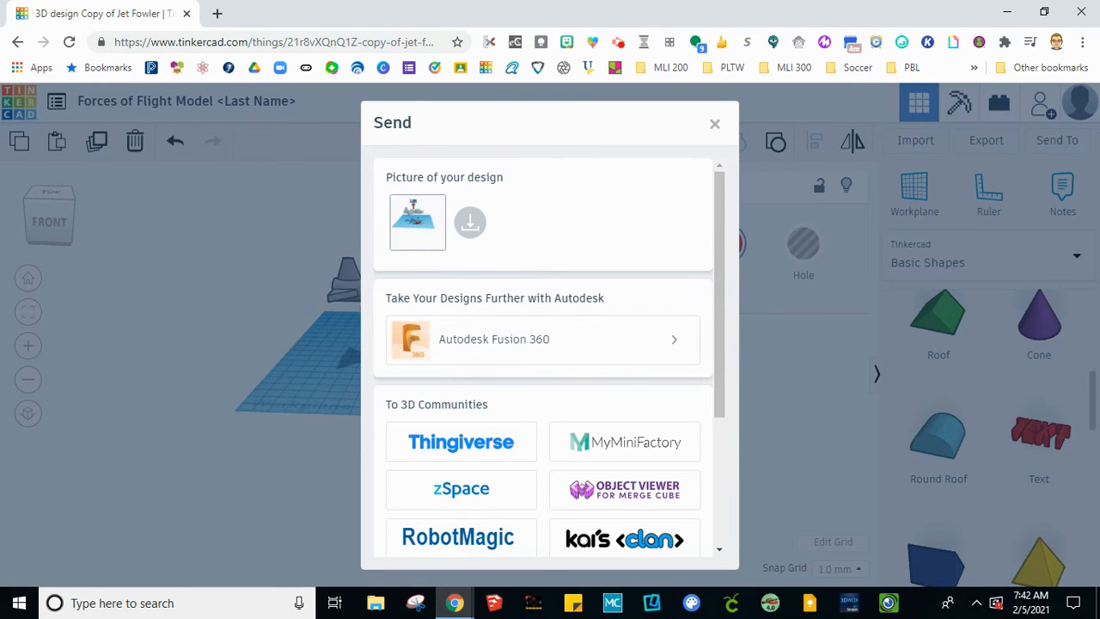
{"action": "left_click", "coordinate": [714, 124]}
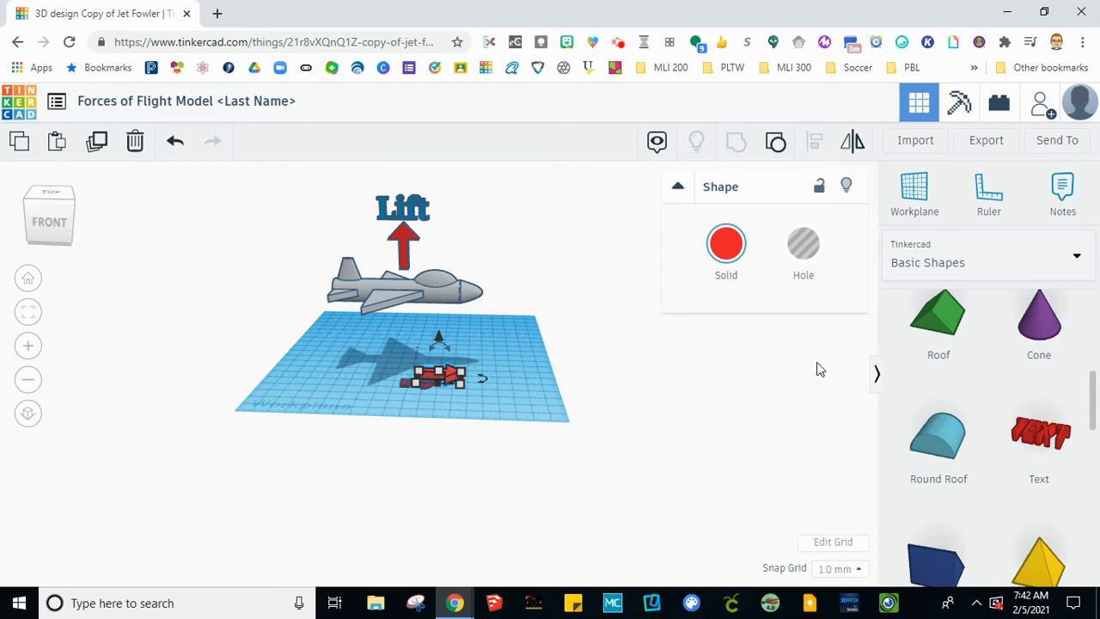
{"action": "left_click", "coordinate": [774, 389]}
{"action": "scroll", "coordinate": [537, 342], "scroll_direction": "up", "scroll_amount": 5}
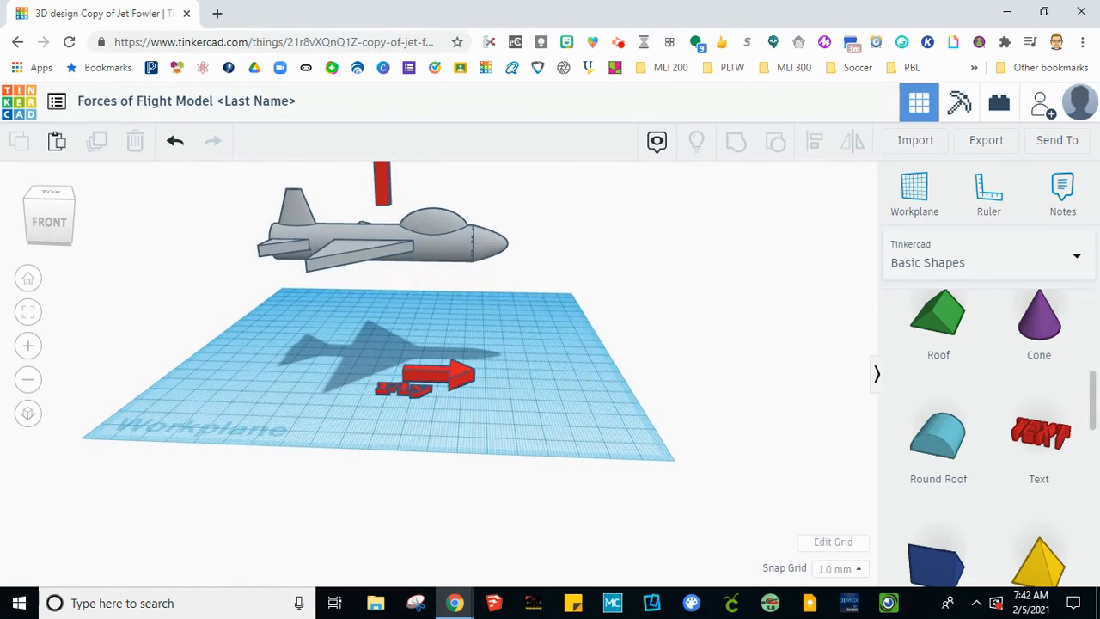
{"action": "right_click_drag", "start_coordinate": [537, 341], "coordinate": [527, 398]}
{"action": "scroll", "coordinate": [527, 396], "scroll_direction": "down", "scroll_amount": 5}
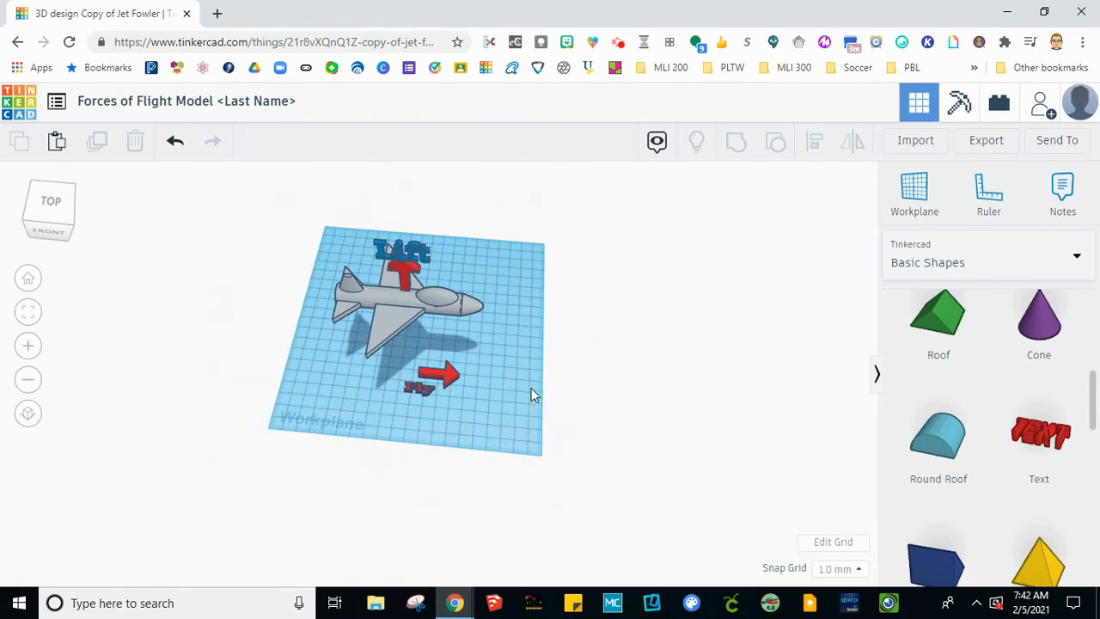